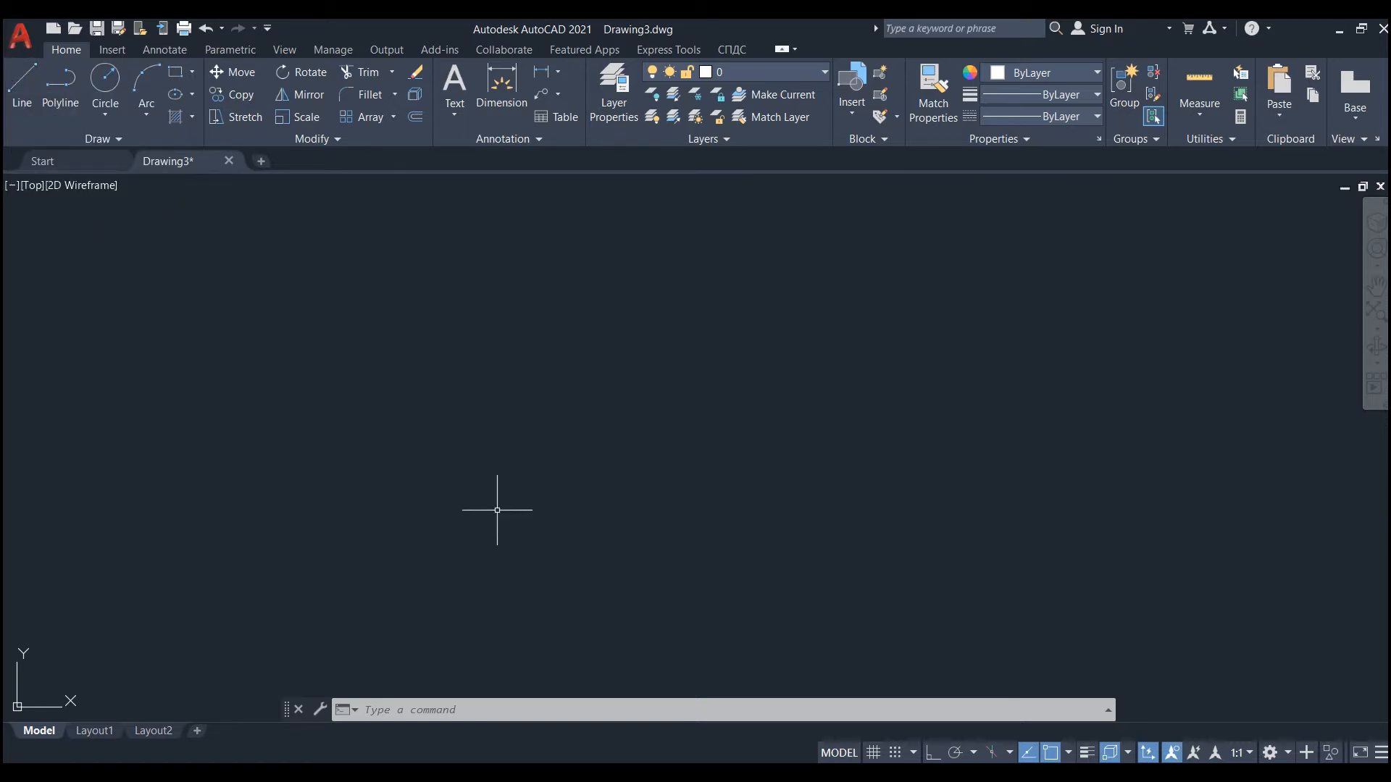
Draw a freehand zigzag chain of 13 connected line segments across the empty drawing area, ending in an open loop.
text(L)
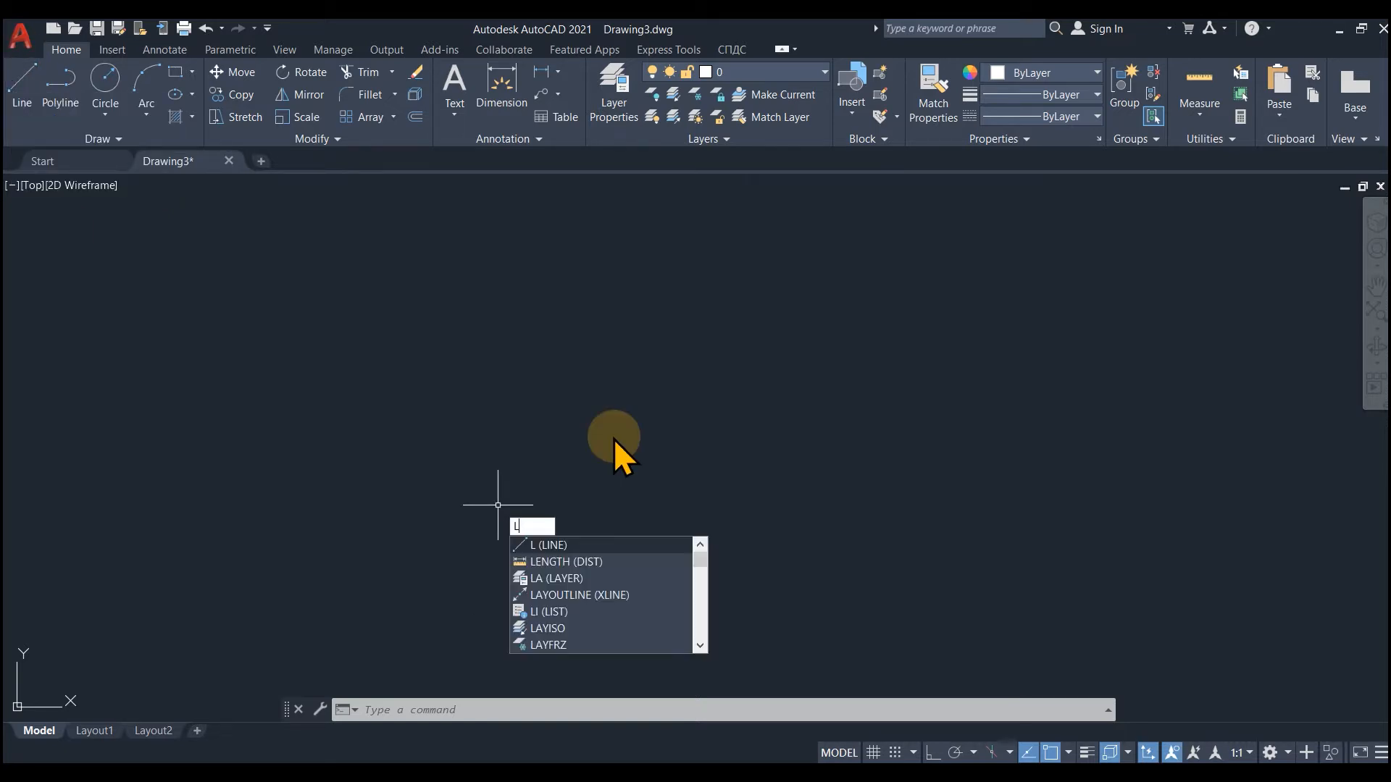
key(Return)
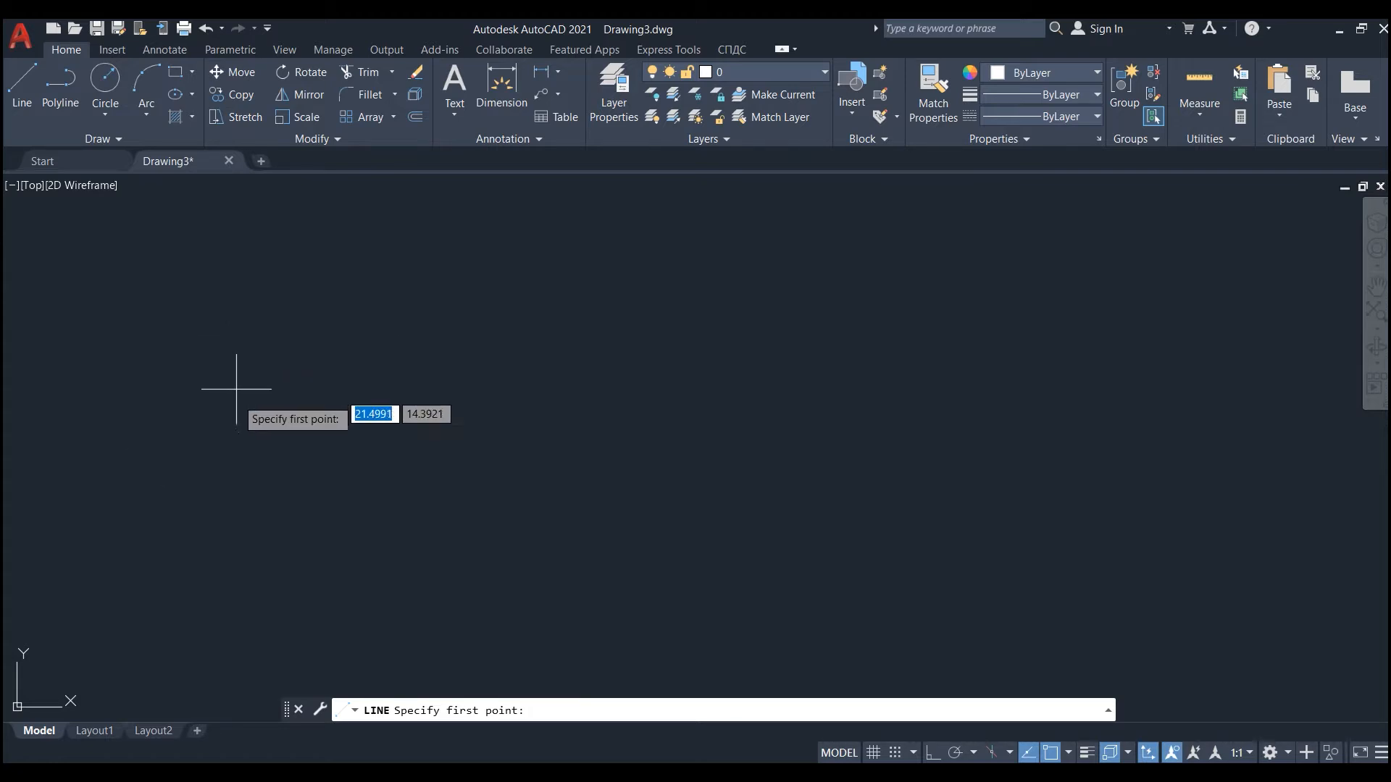
click(222, 409)
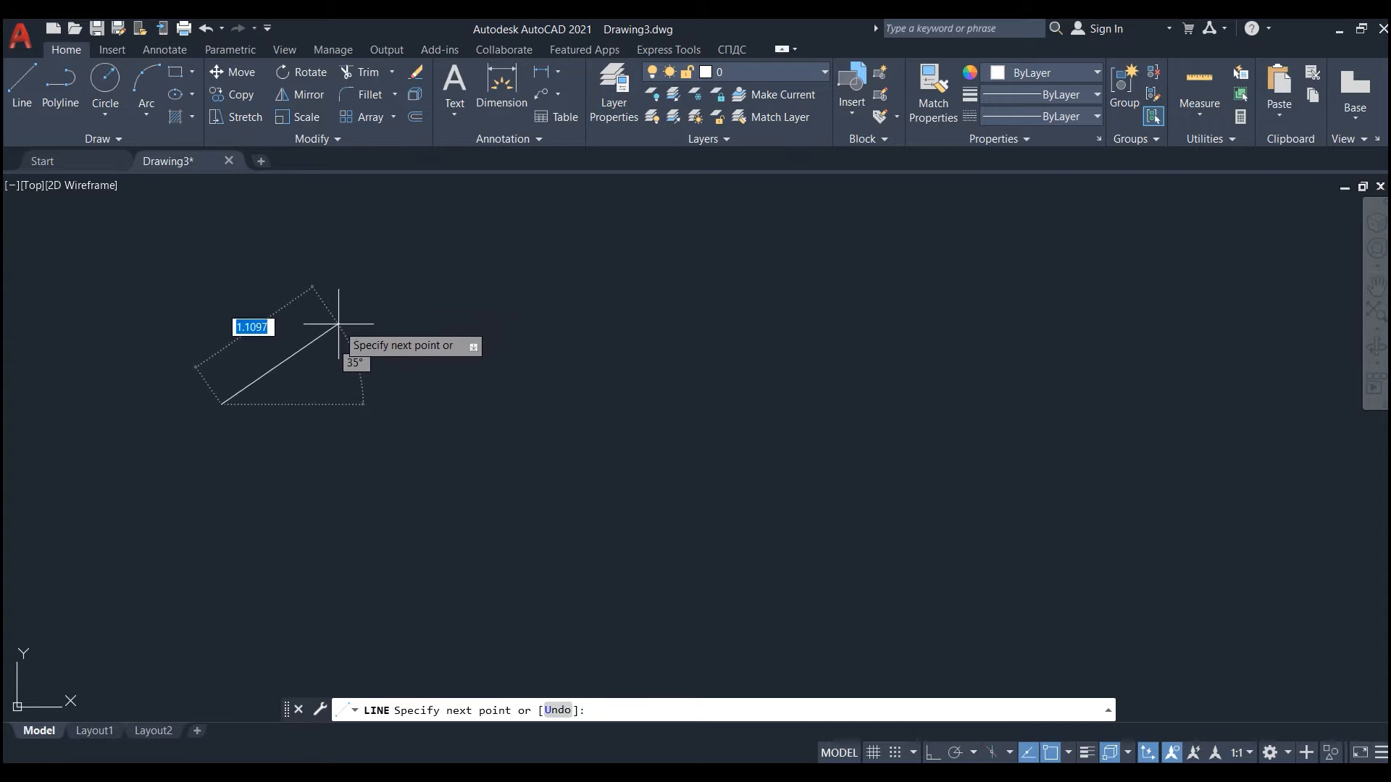
click(400, 259)
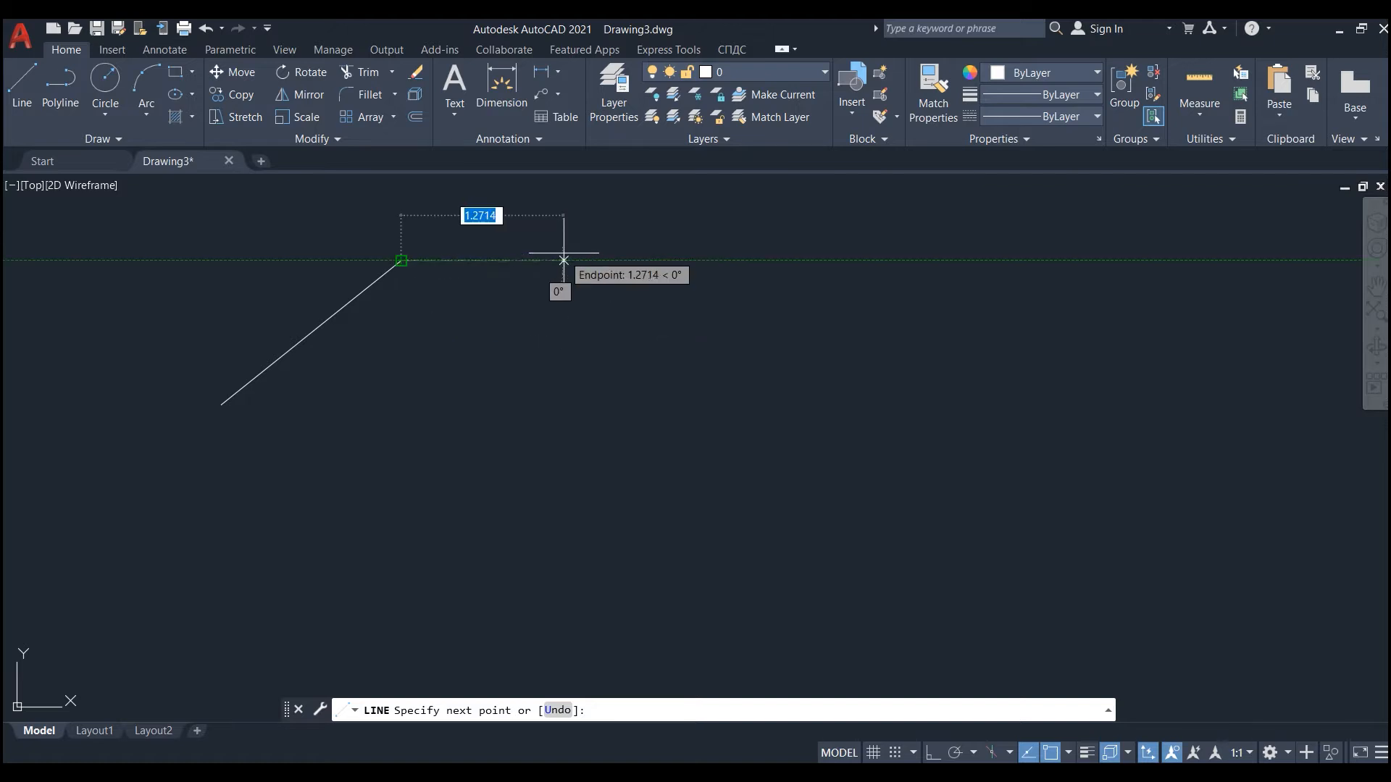
click(523, 334)
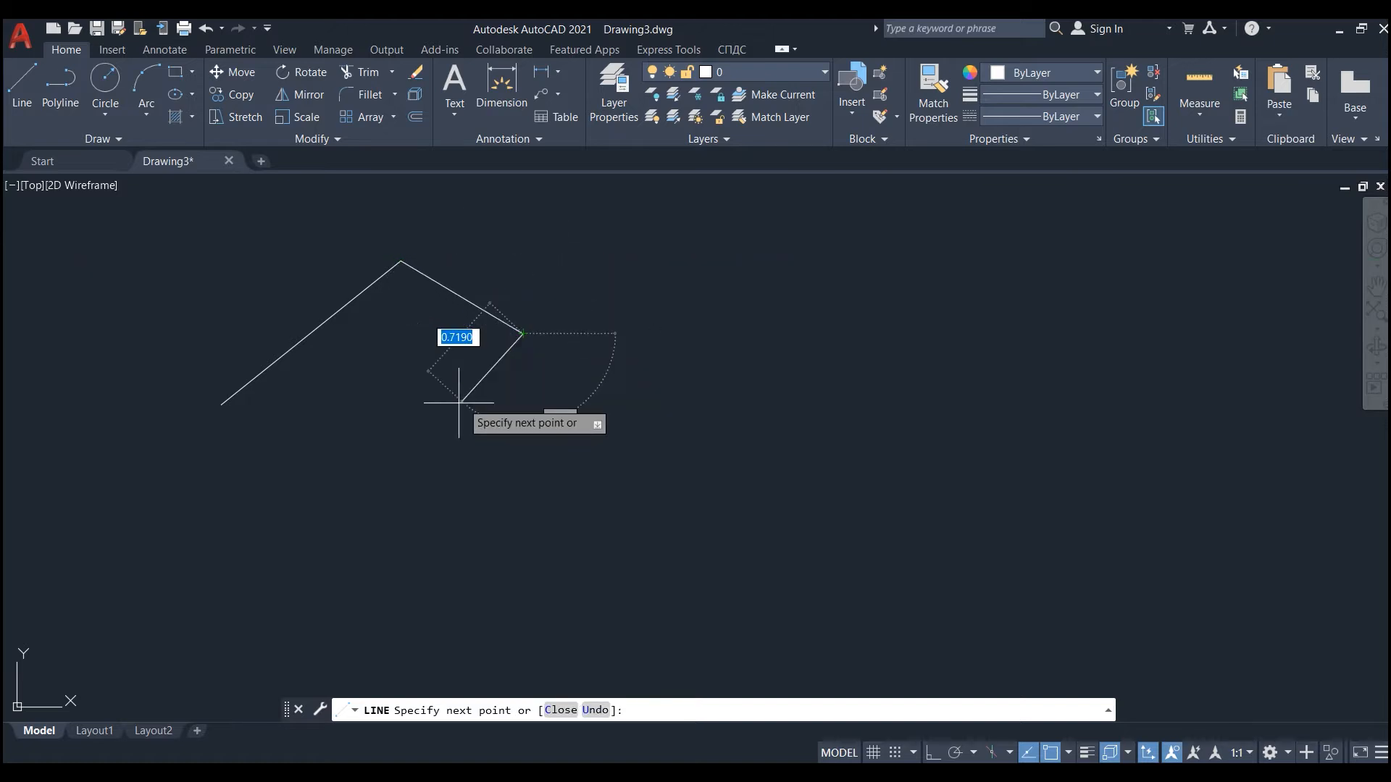
click(414, 435)
click(512, 483)
click(601, 396)
click(708, 429)
click(675, 547)
click(910, 521)
click(857, 368)
click(958, 334)
click(1095, 361)
click(1095, 483)
click(951, 563)
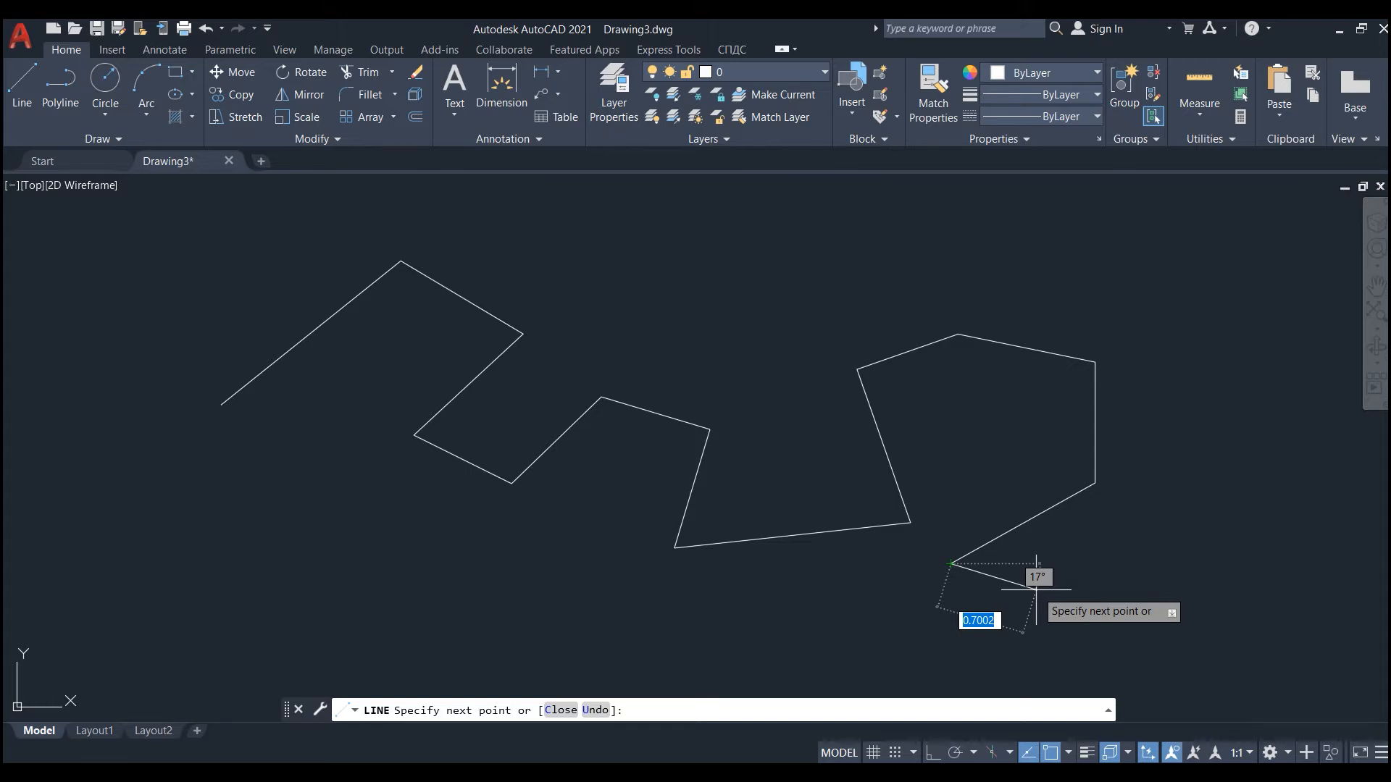
key(Escape)
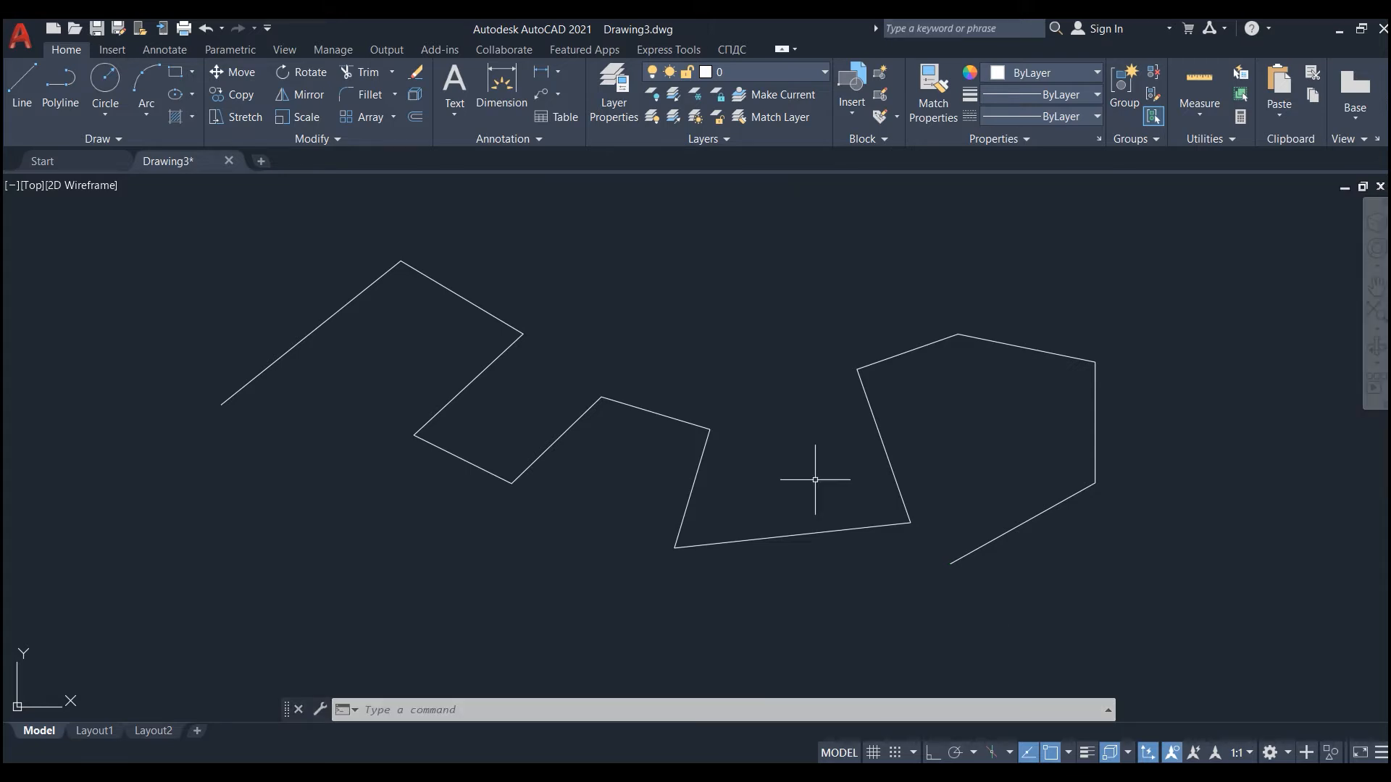
Start a second line chain below the zigzag with a 5-unit segment rising rightward, followed by an 8-unit segment sloping down.
scroll(645, 445, down, 4)
middle_drag(661, 460, 699, 413)
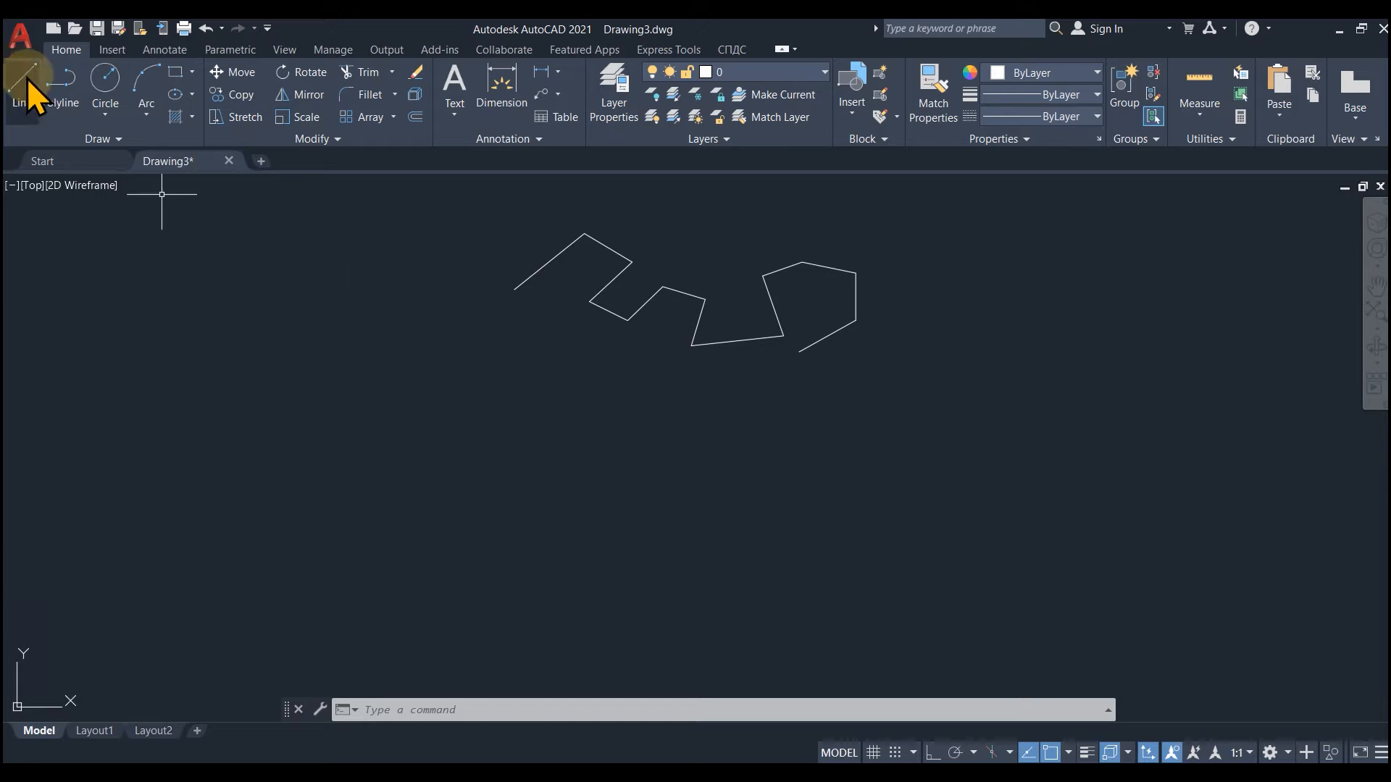
click(25, 84)
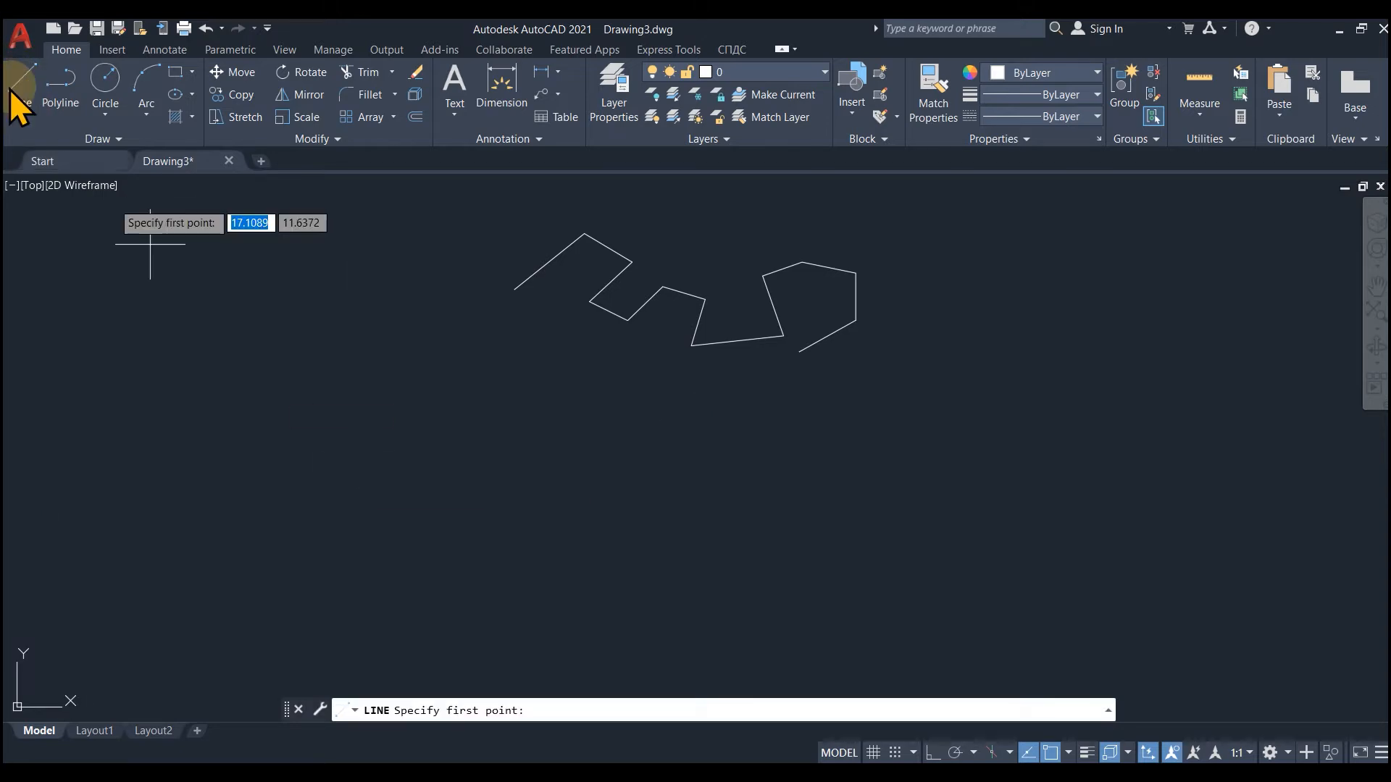
click(259, 445)
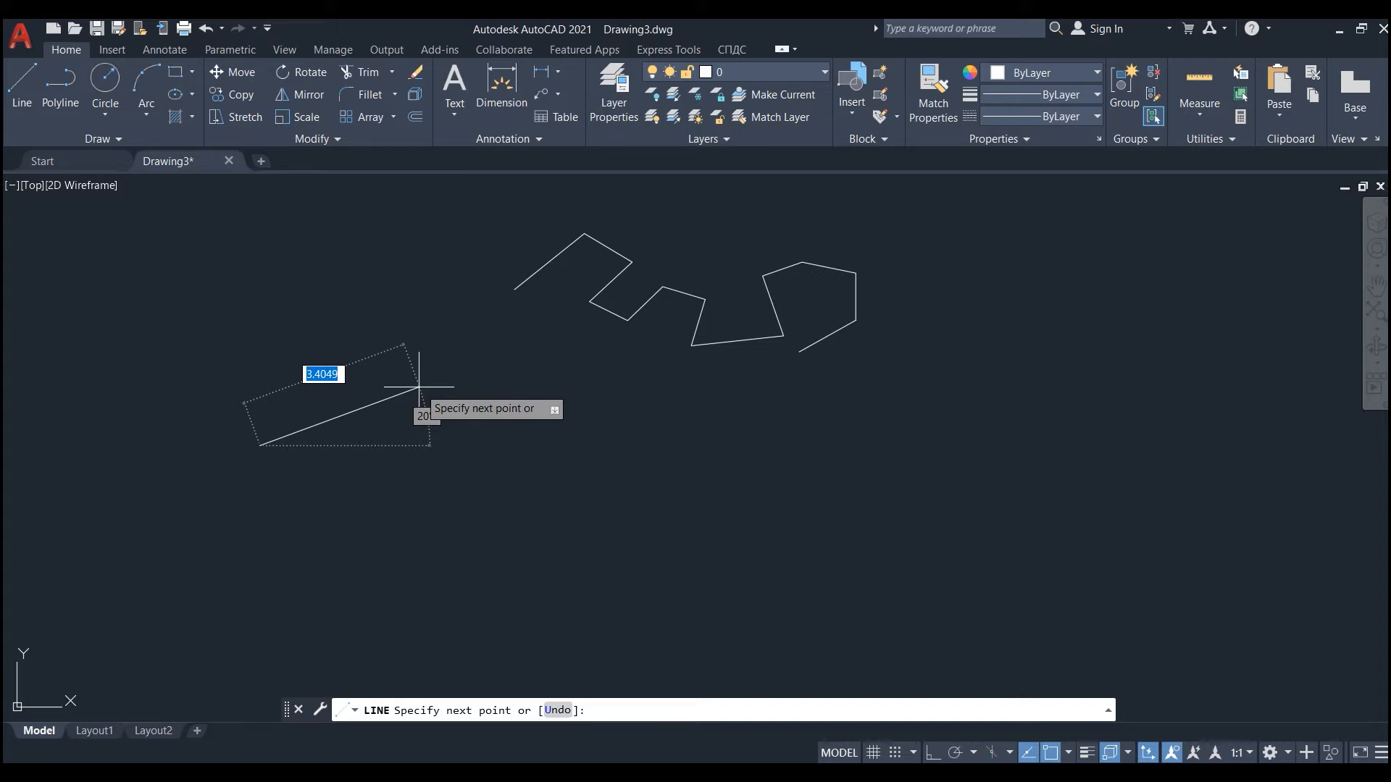
text(5)
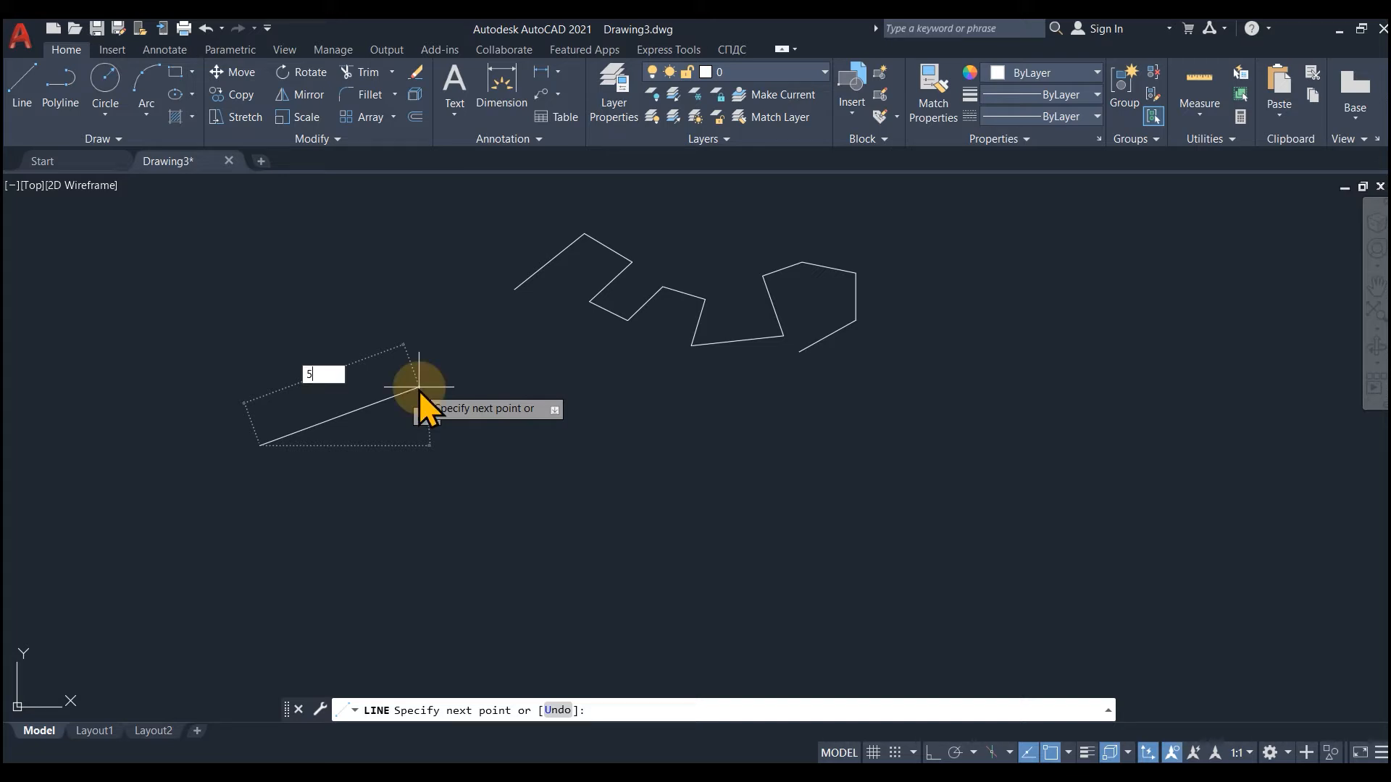
key(Return)
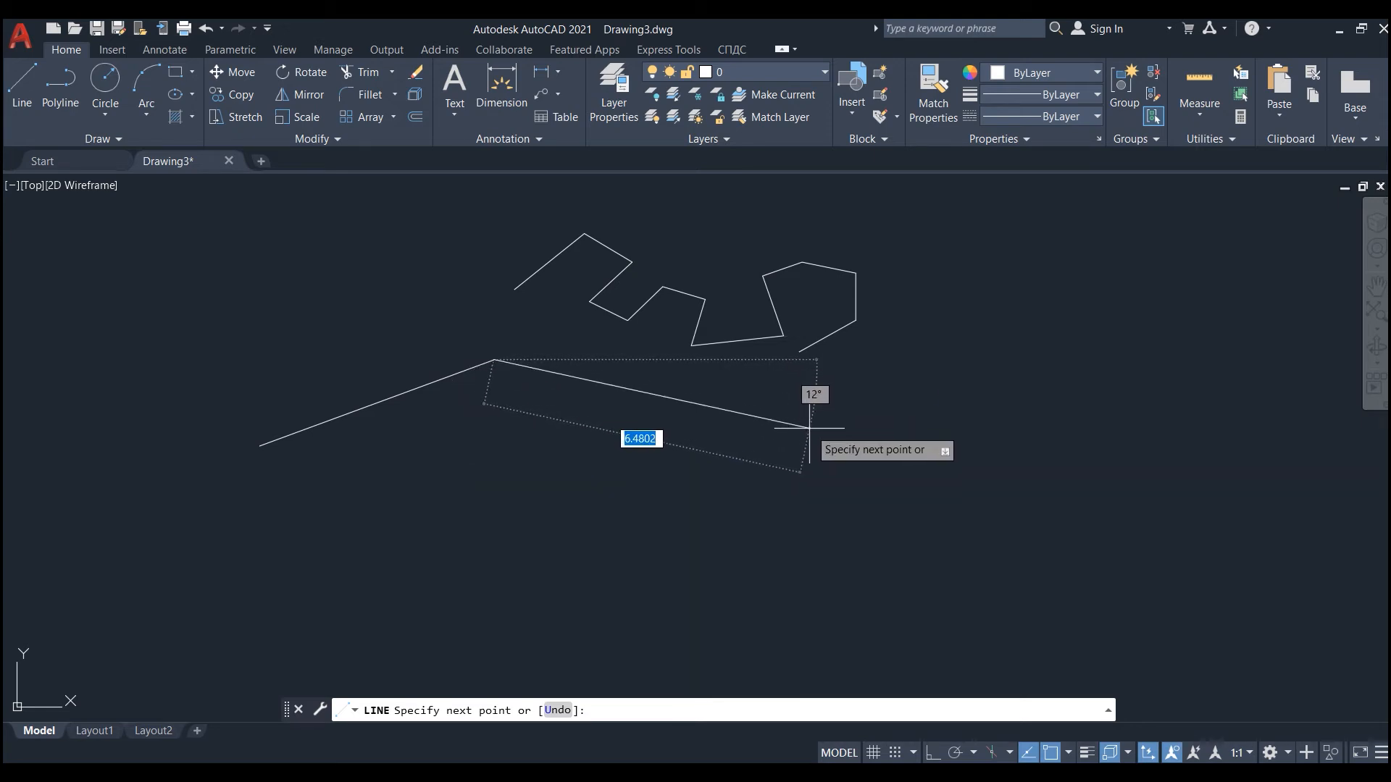
text(8)
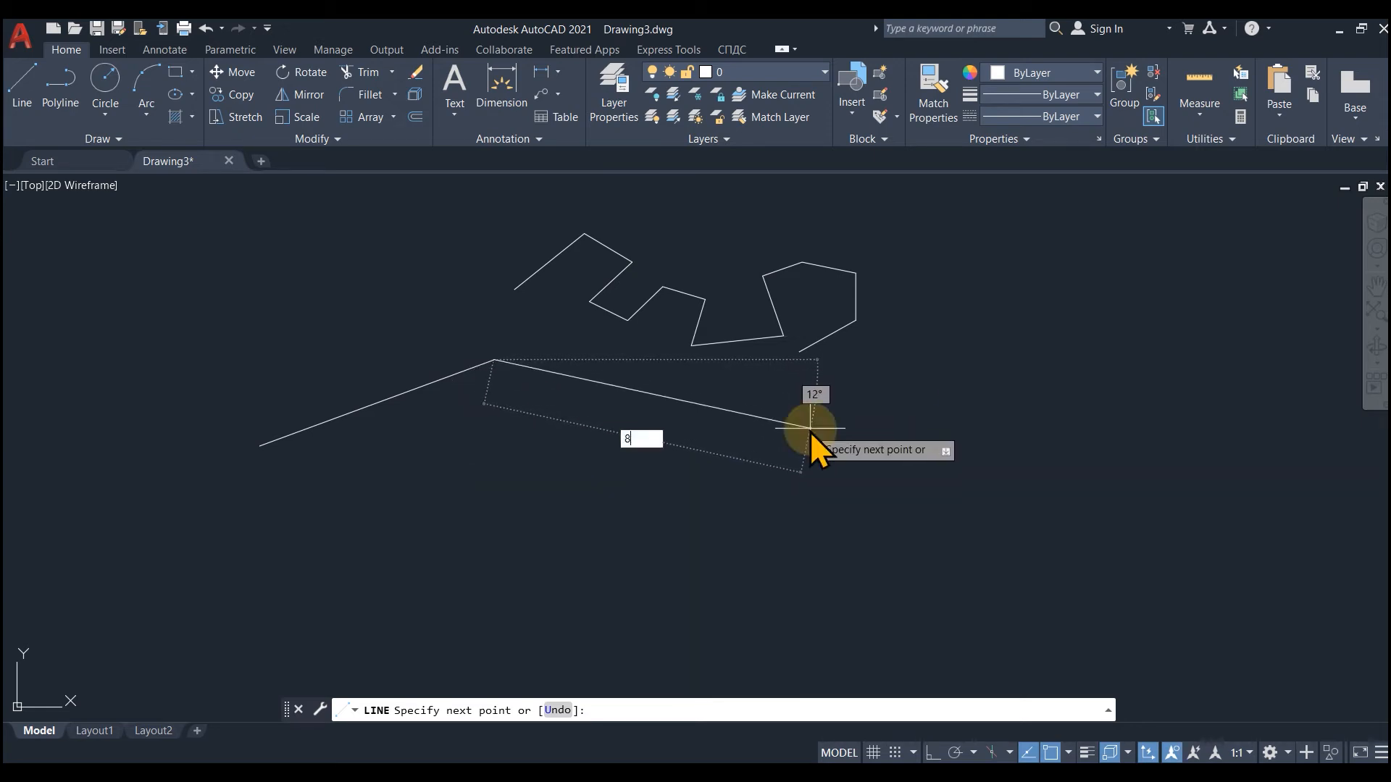
key(Return)
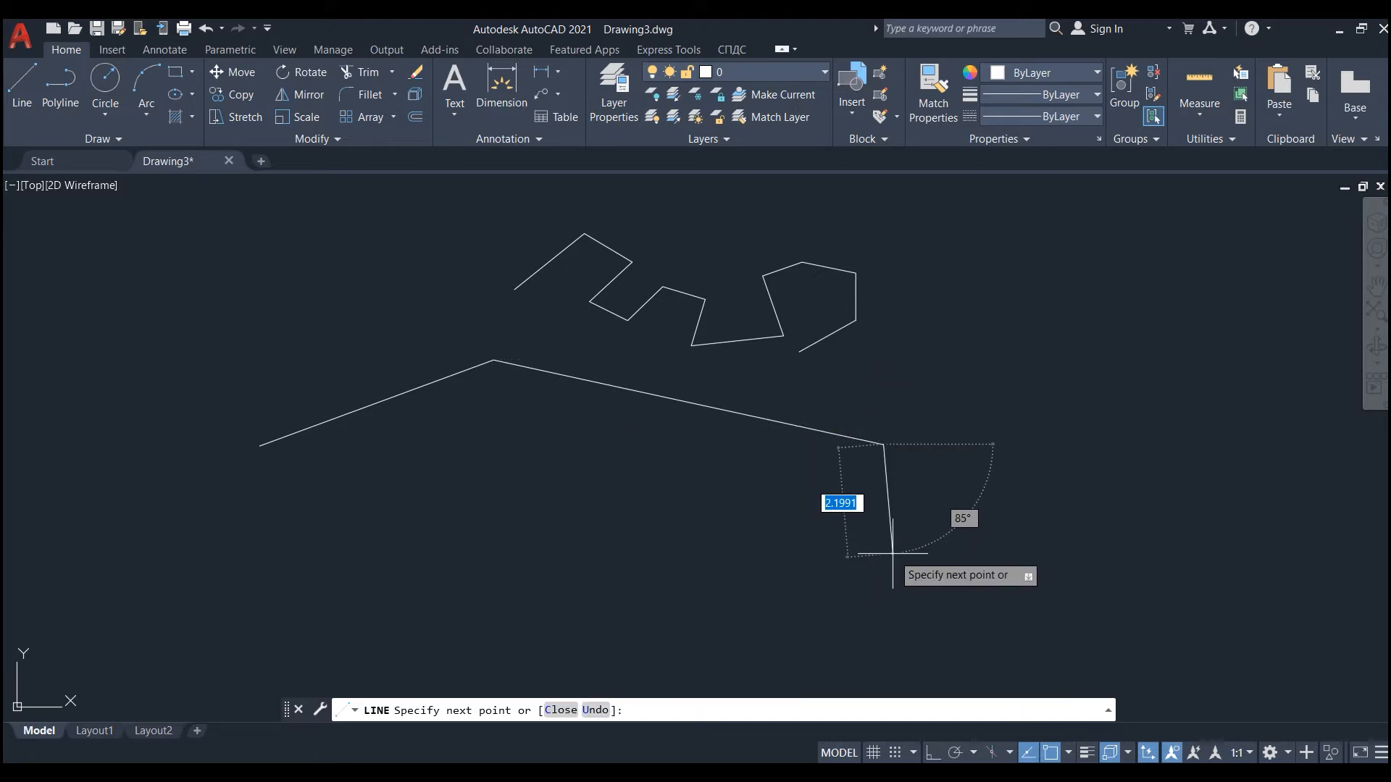
Continue the chain with six freehand segments running back left, down and around beneath the long sloping line, and finish it open.
click(515, 442)
click(515, 517)
click(647, 536)
click(616, 602)
click(426, 604)
click(408, 509)
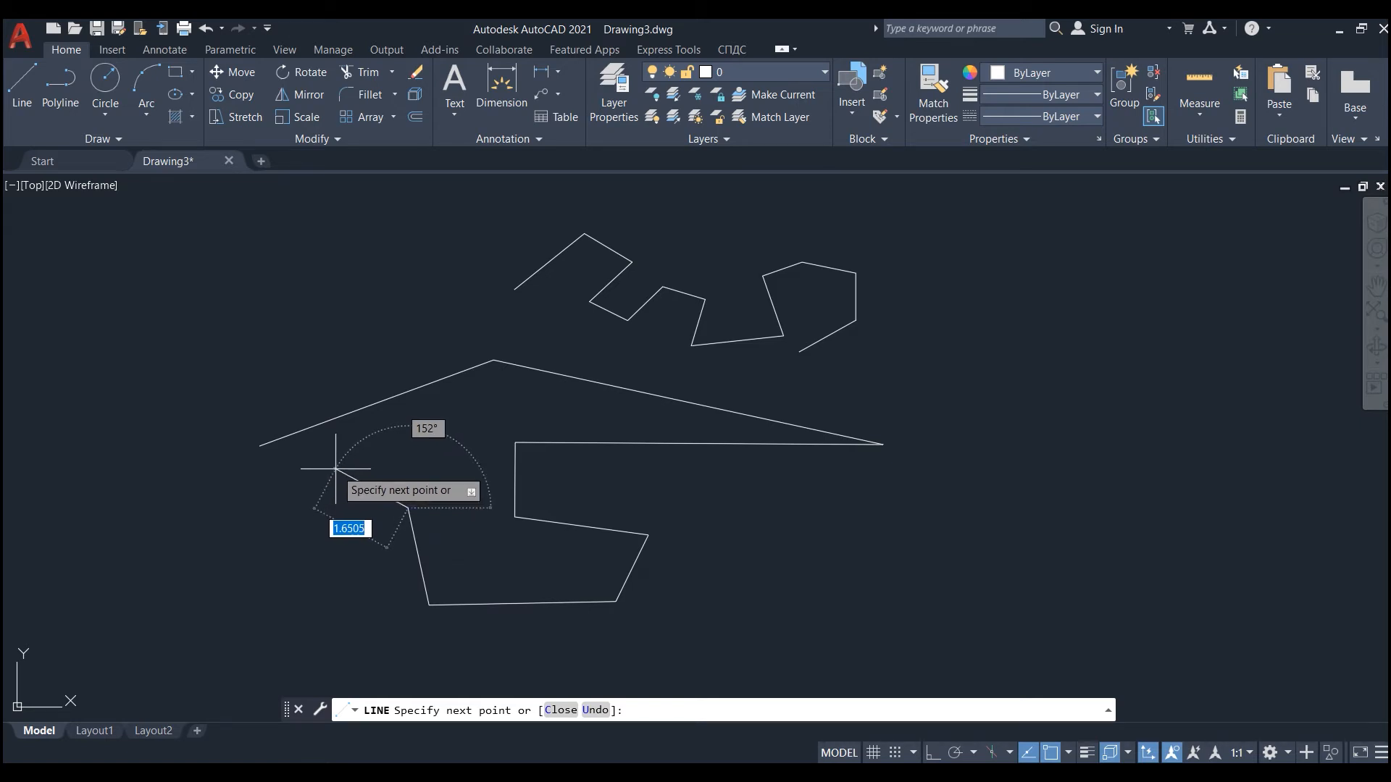
key(Escape)
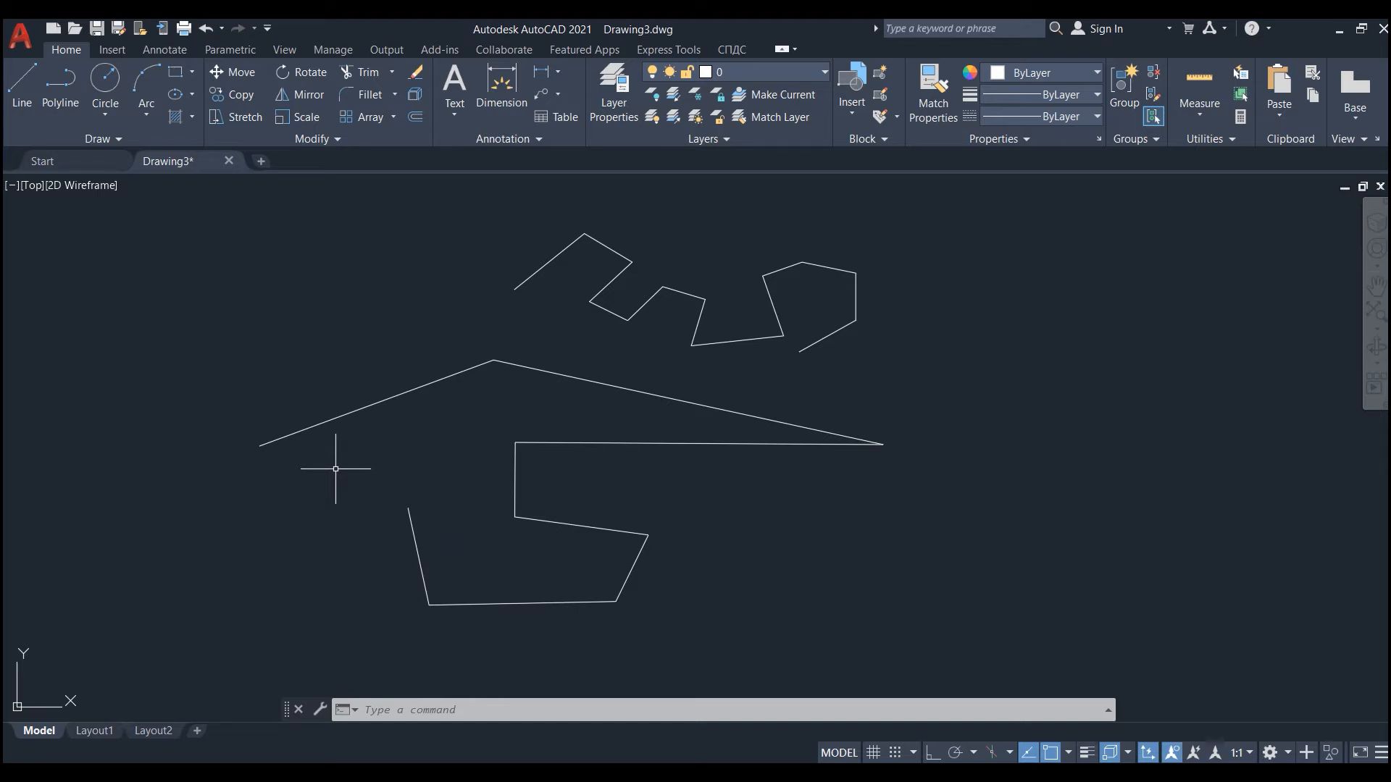
Draw a third open chain of six freehand line segments to the right of the existing shapes, ending with a horizontal one.
scroll(280, 471, down, 6)
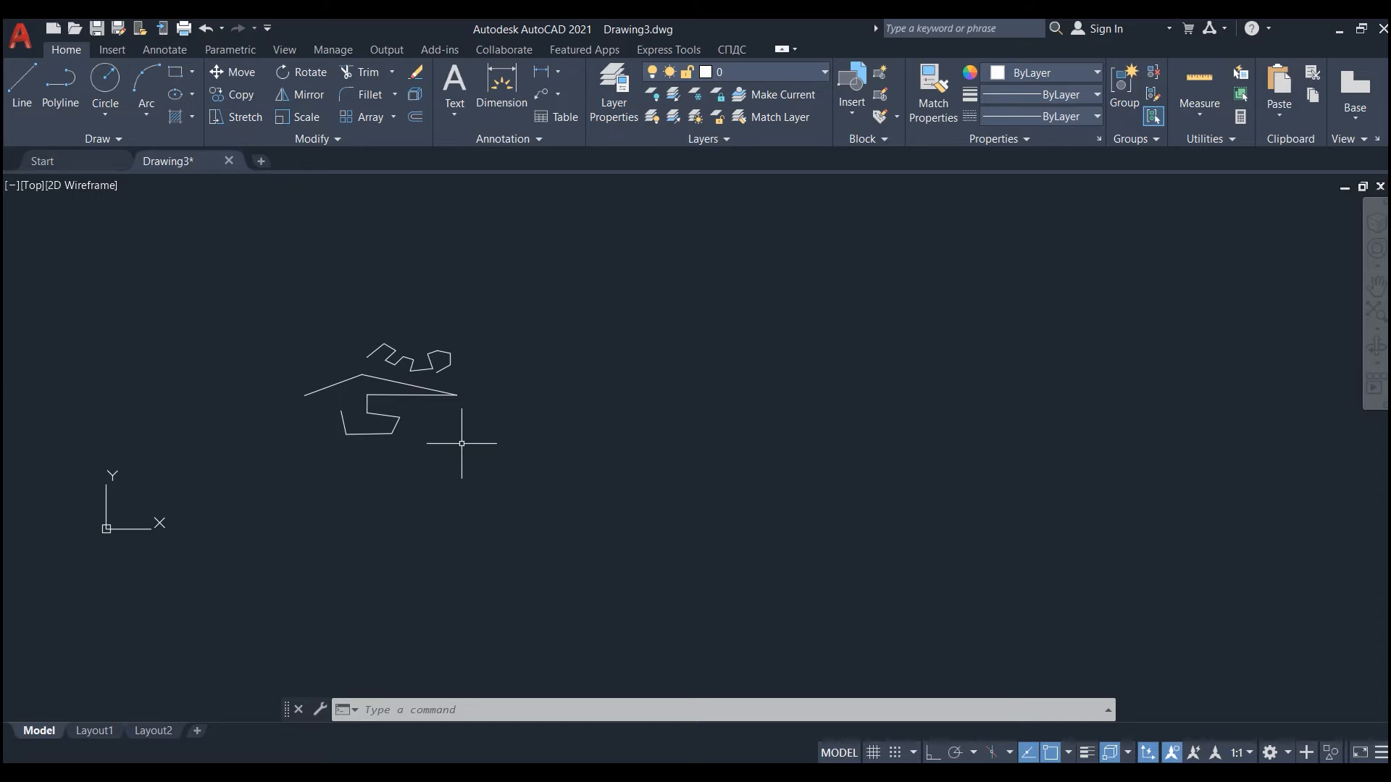
click(23, 80)
click(553, 404)
click(607, 349)
click(696, 411)
click(649, 486)
click(776, 494)
click(778, 392)
click(867, 392)
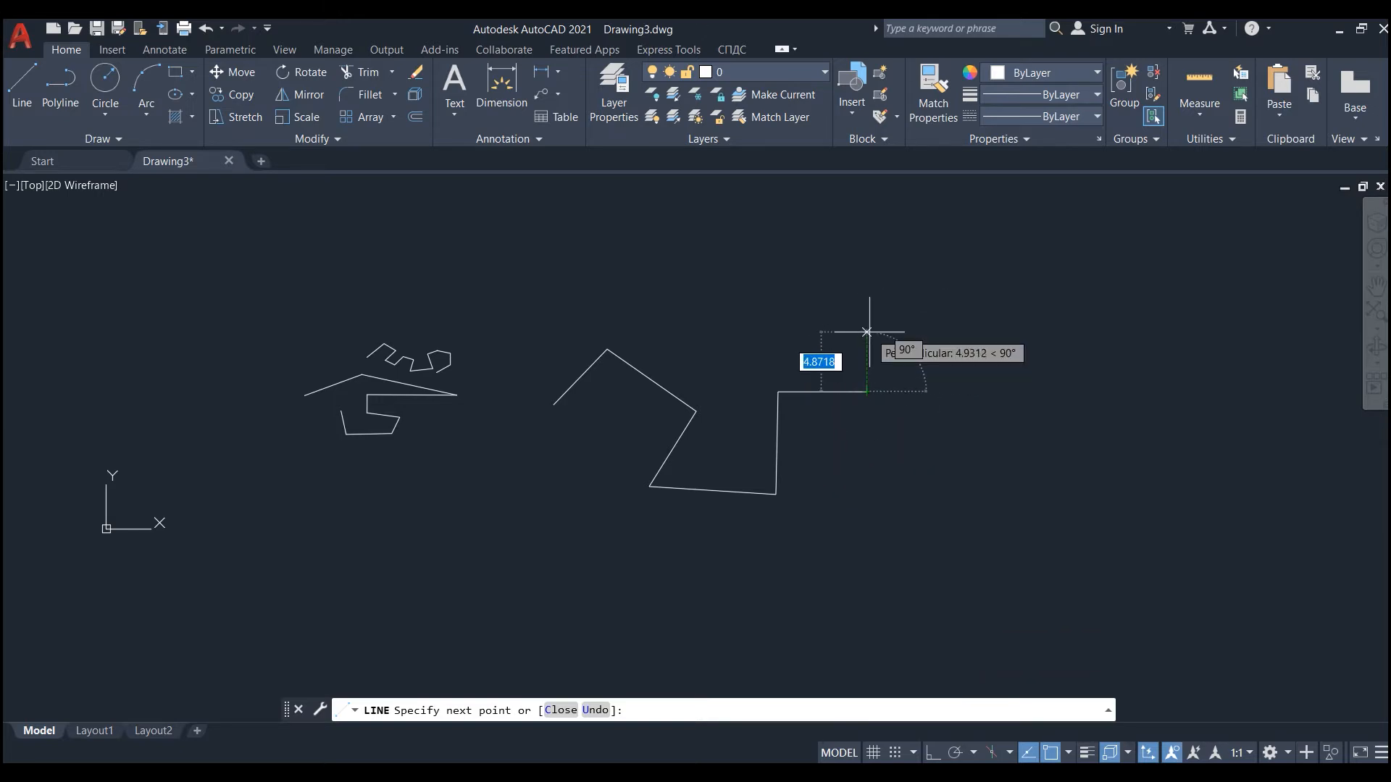
right_click(940, 354)
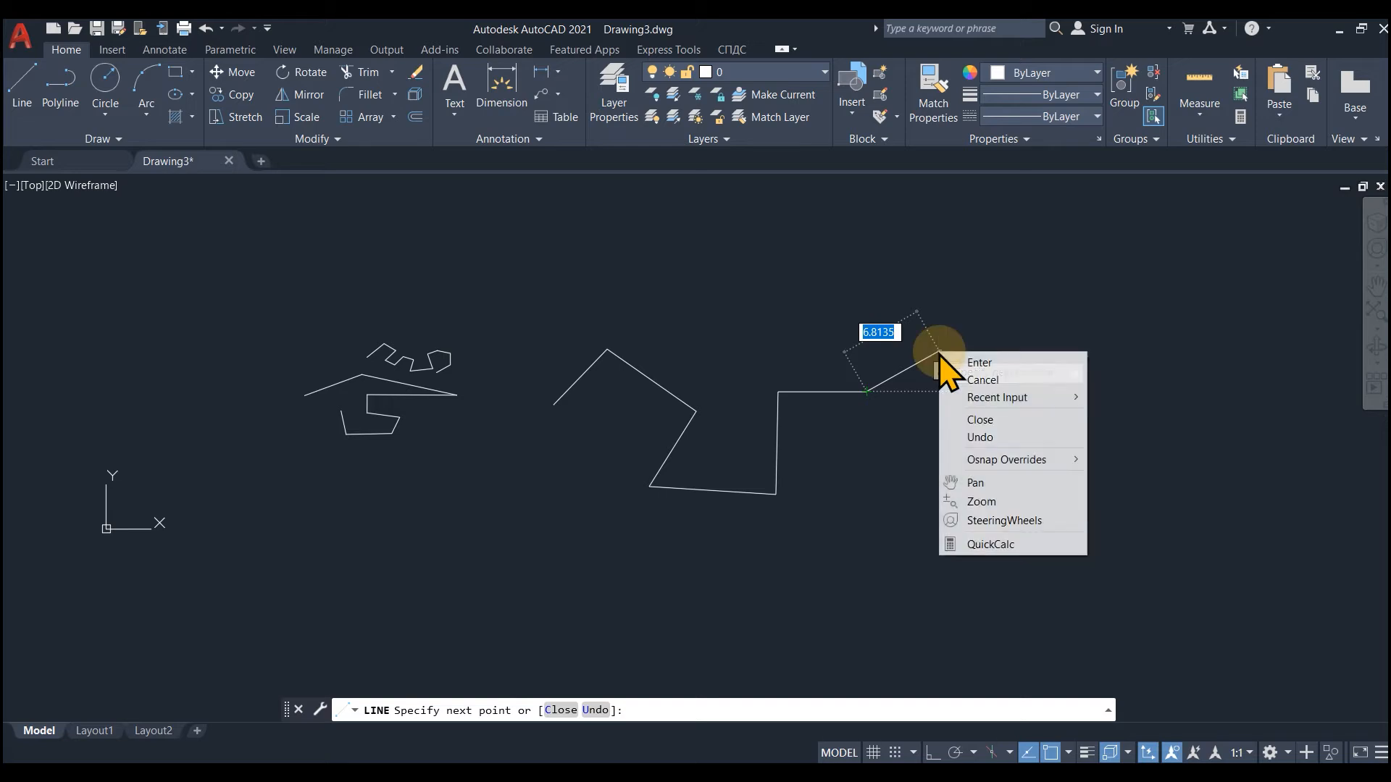
click(979, 363)
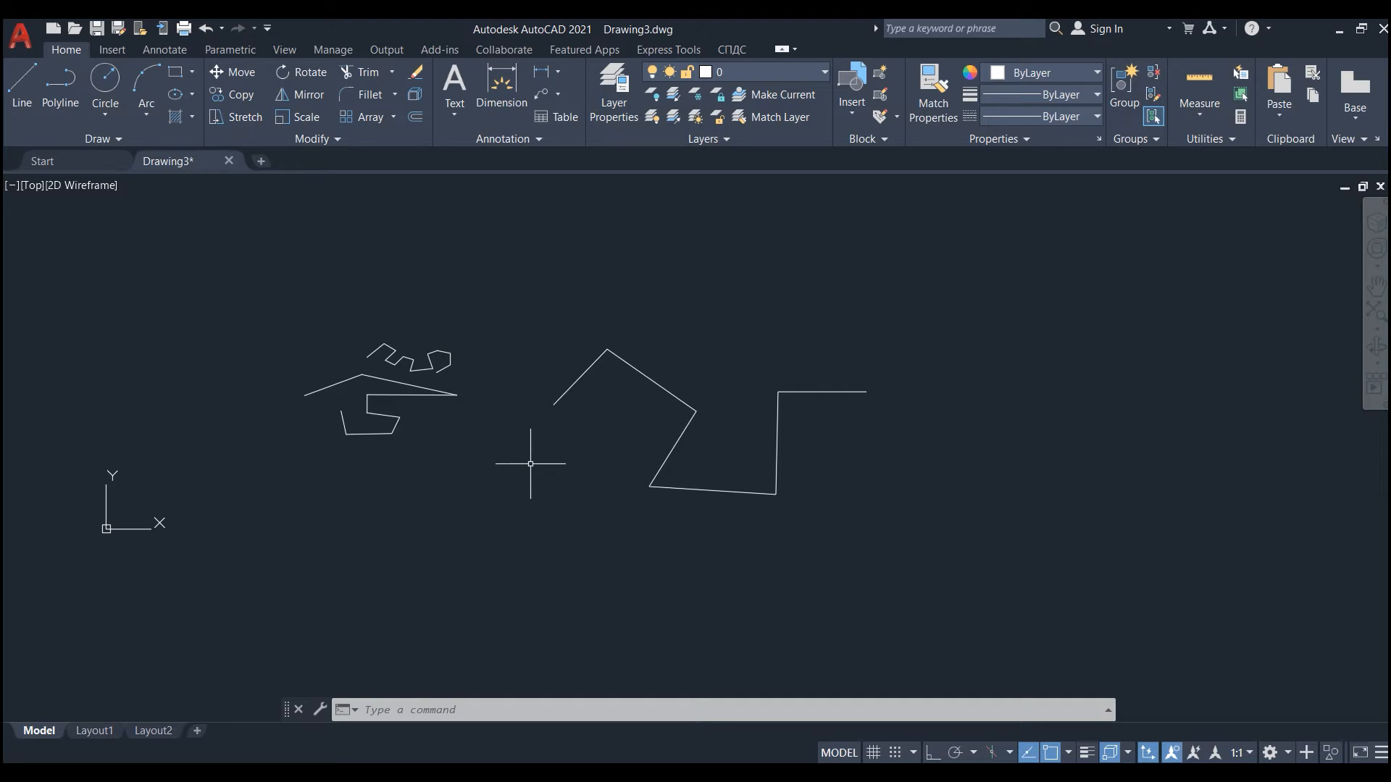
Start a line in the empty area below the existing shapes, turn on Ortho mode and draw a 10-unit horizontal segment rightward.
middle_drag(528, 534, 593, 525)
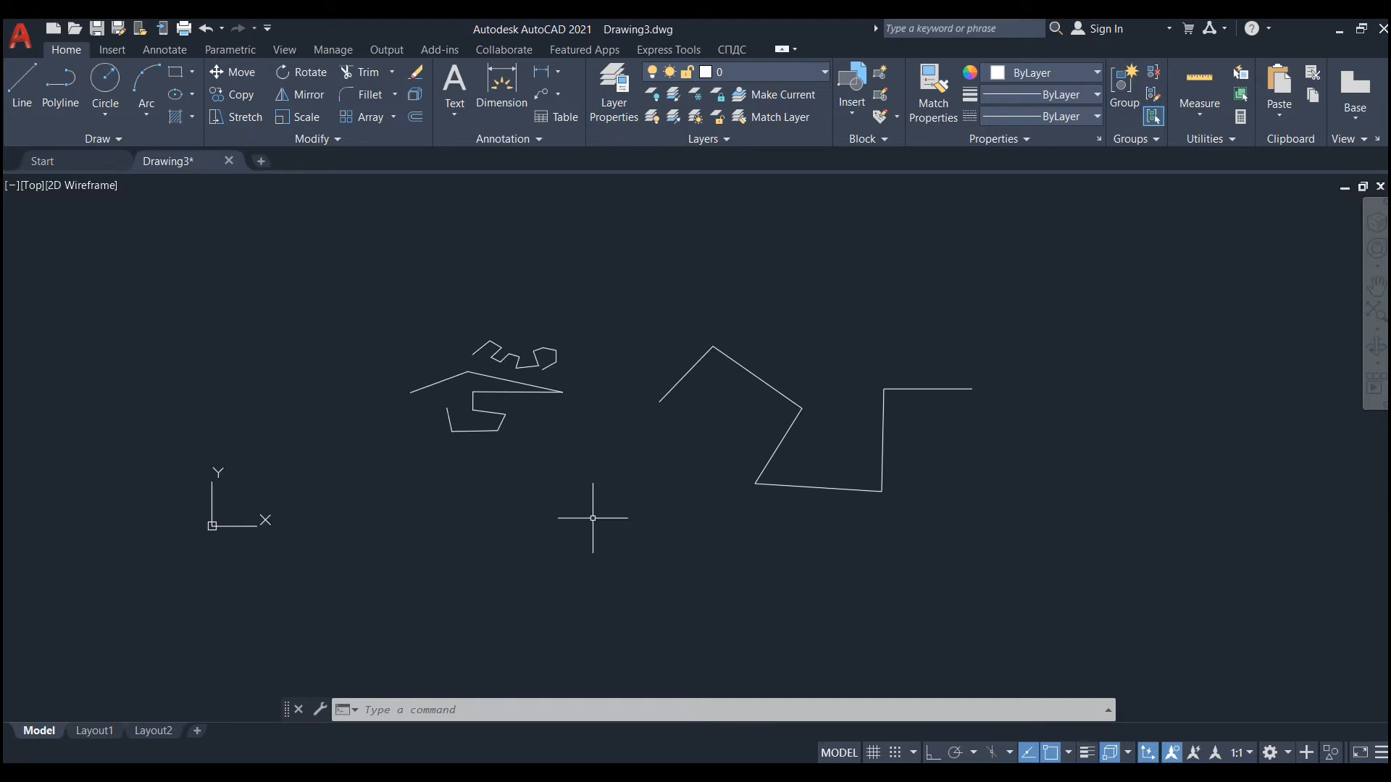
scroll(592, 518, up, 2)
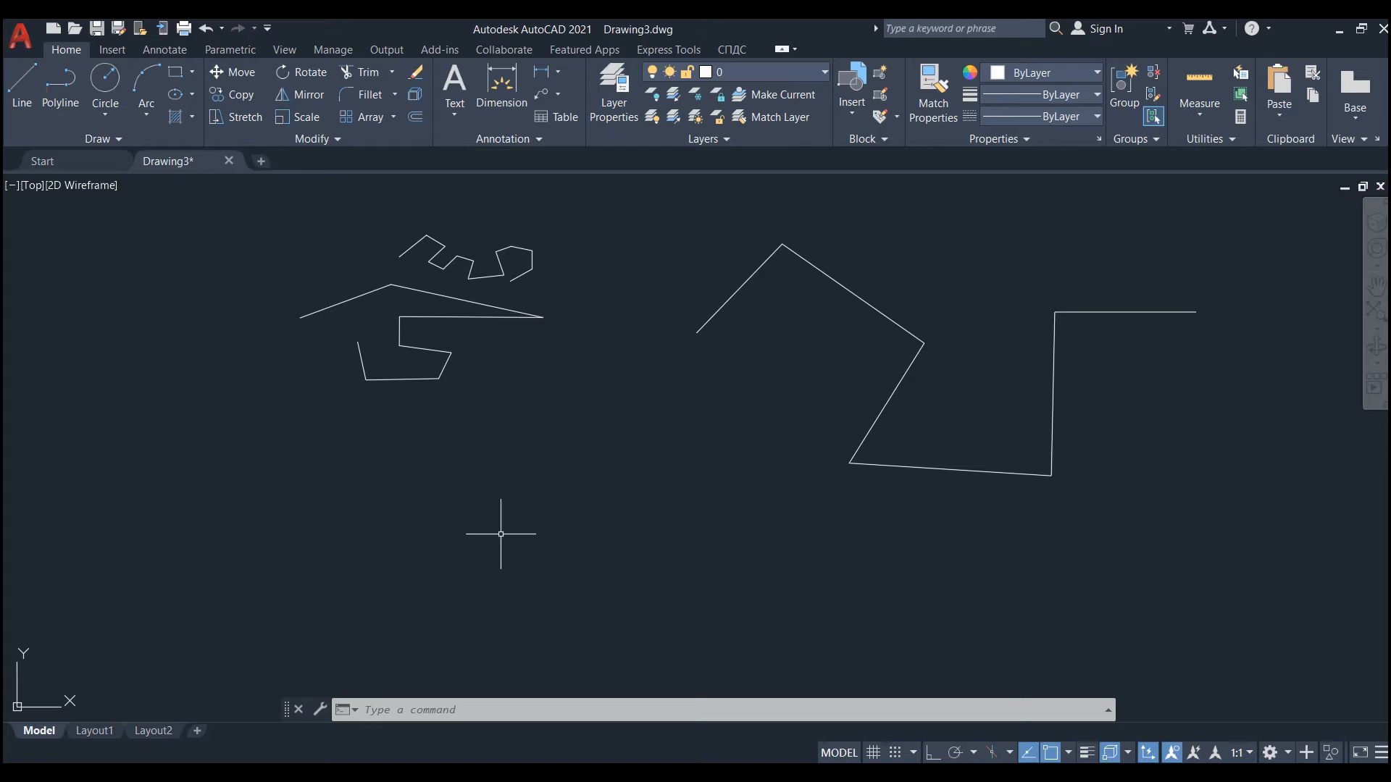
mouse_move(378, 559)
middle_down()
mouse_move(655, 478)
mouse_move(730, 351)
mouse_move(751, 242)
middle_up()
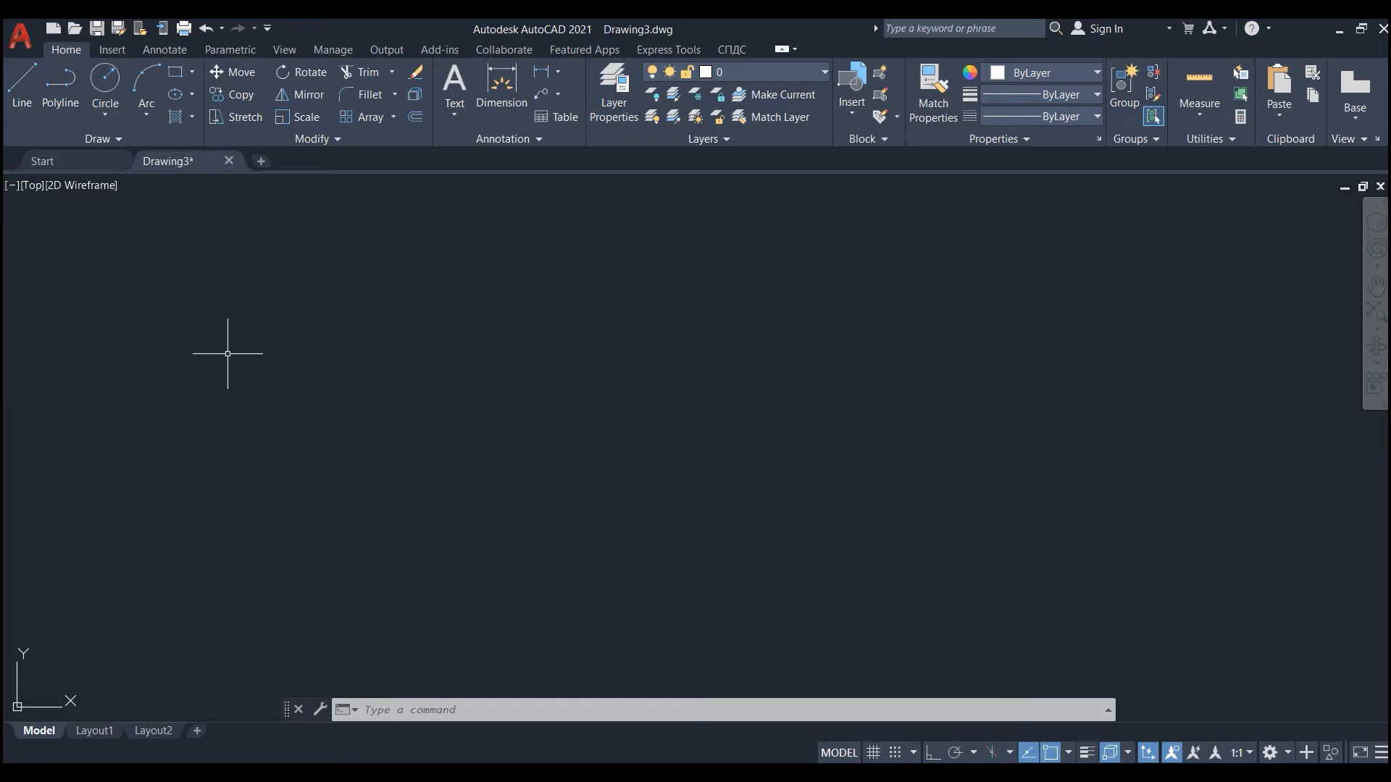
click(18, 90)
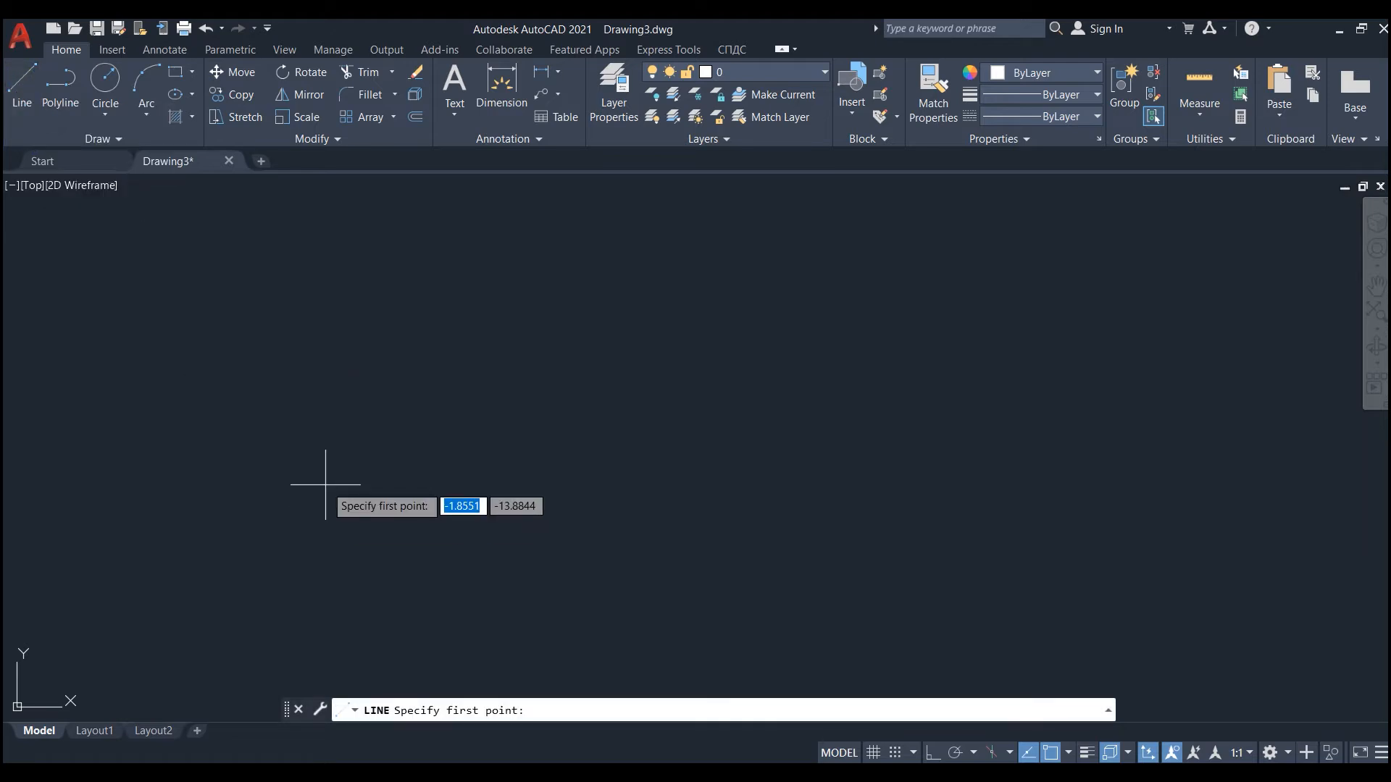
click(243, 362)
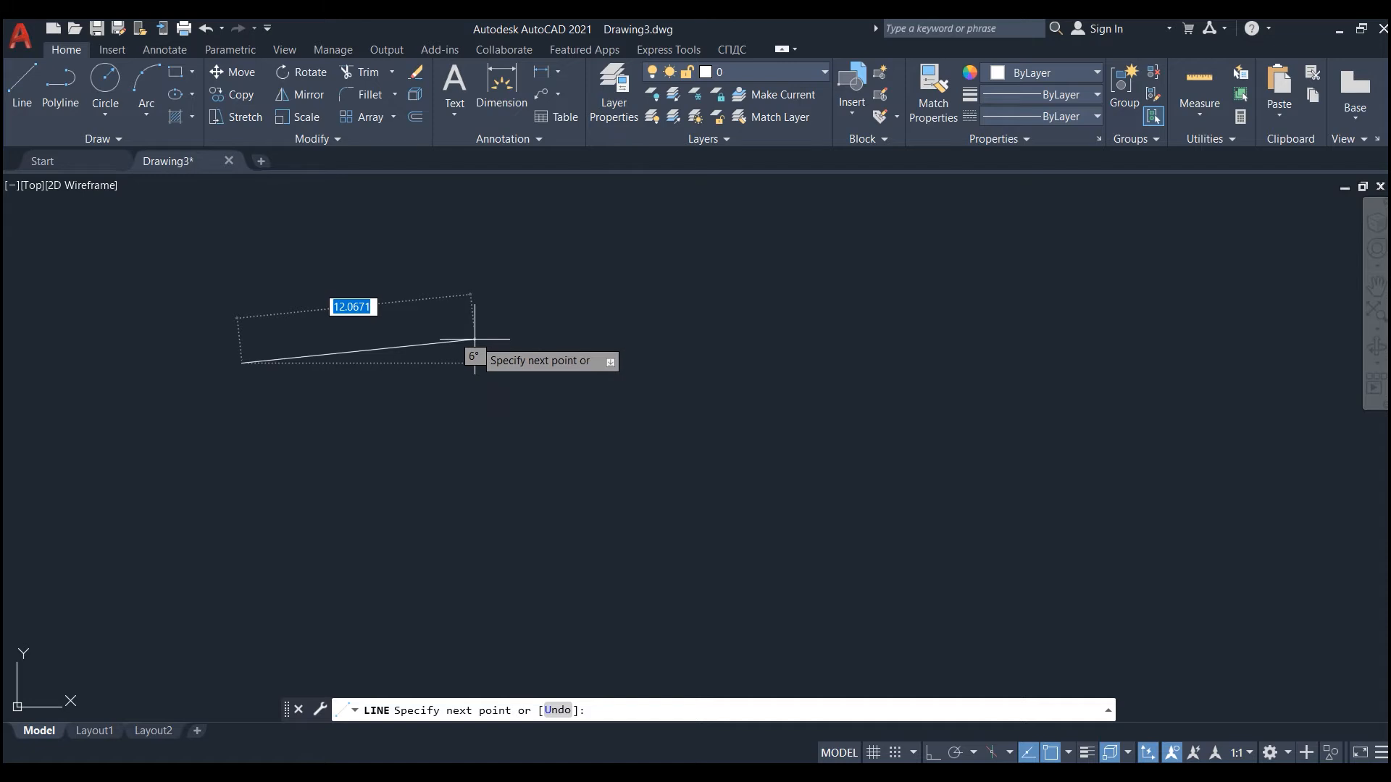
click(930, 754)
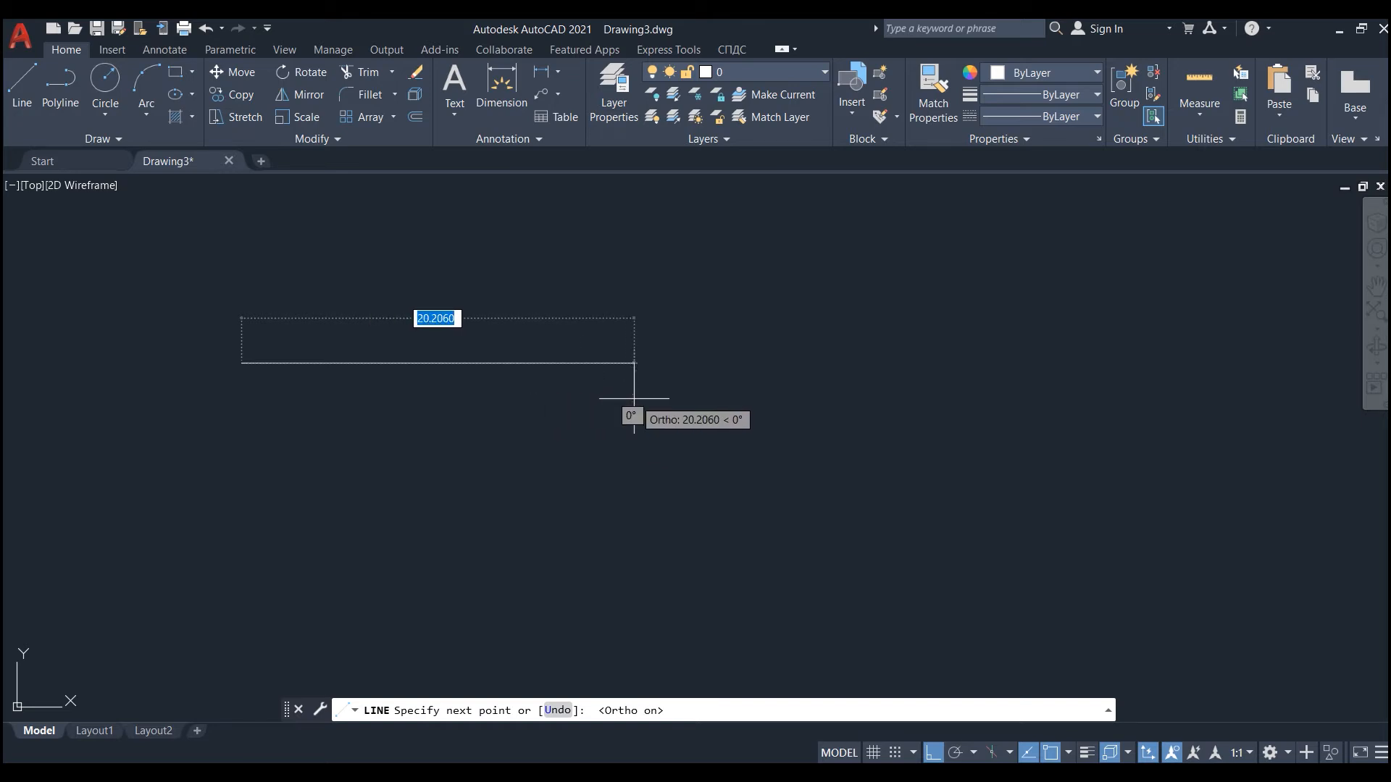
text(10)
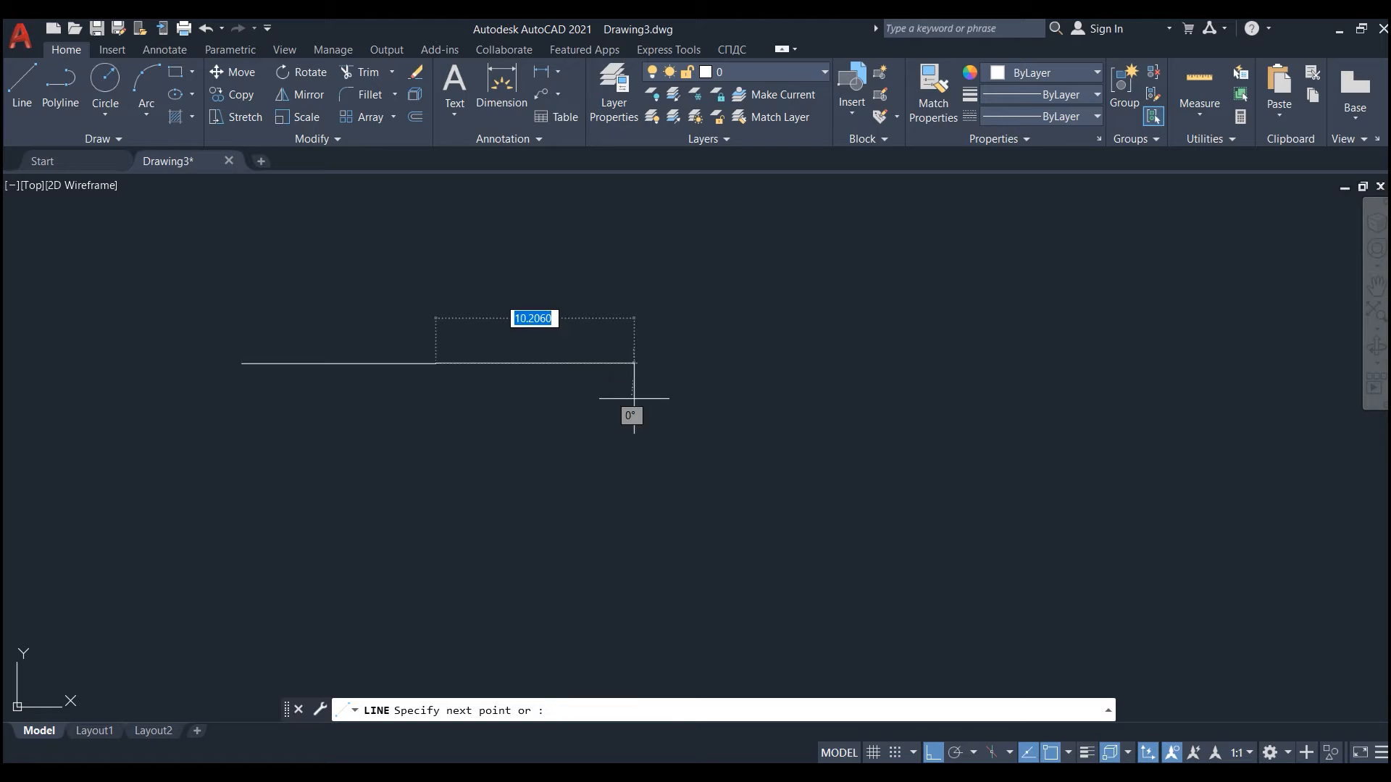
key(Return)
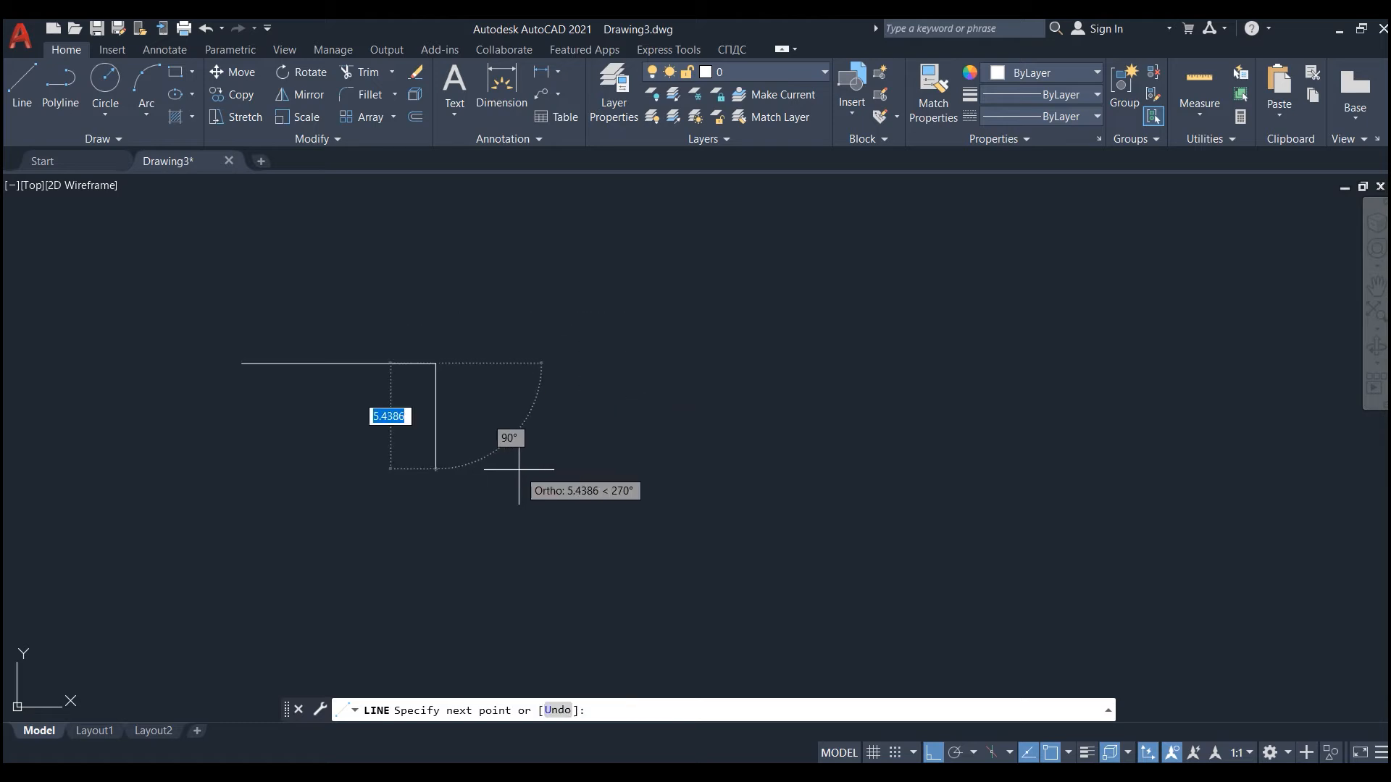
Complete the 10 by 20 rectangle with line segments 20 units down, 10 units left and 20 units up to the start point.
scroll(506, 467, down, 4)
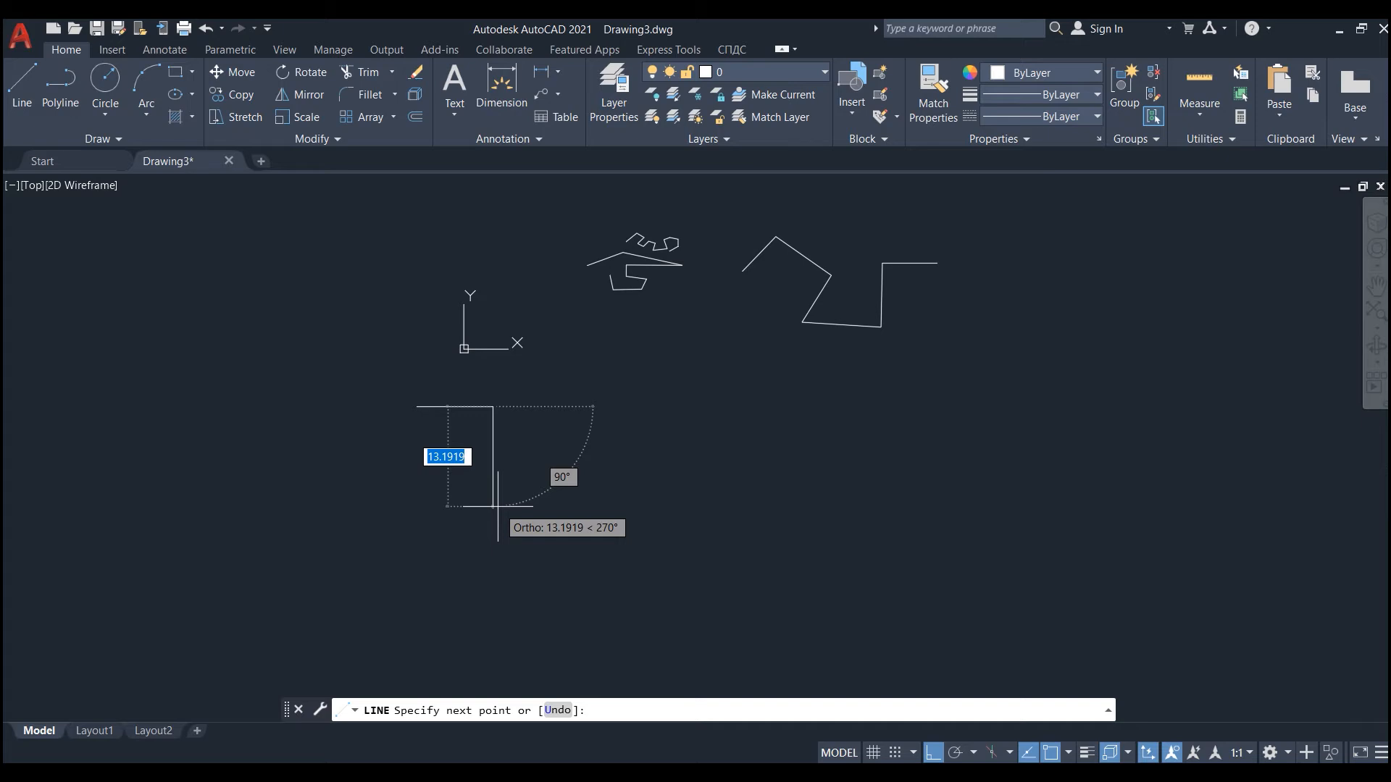
text(20)
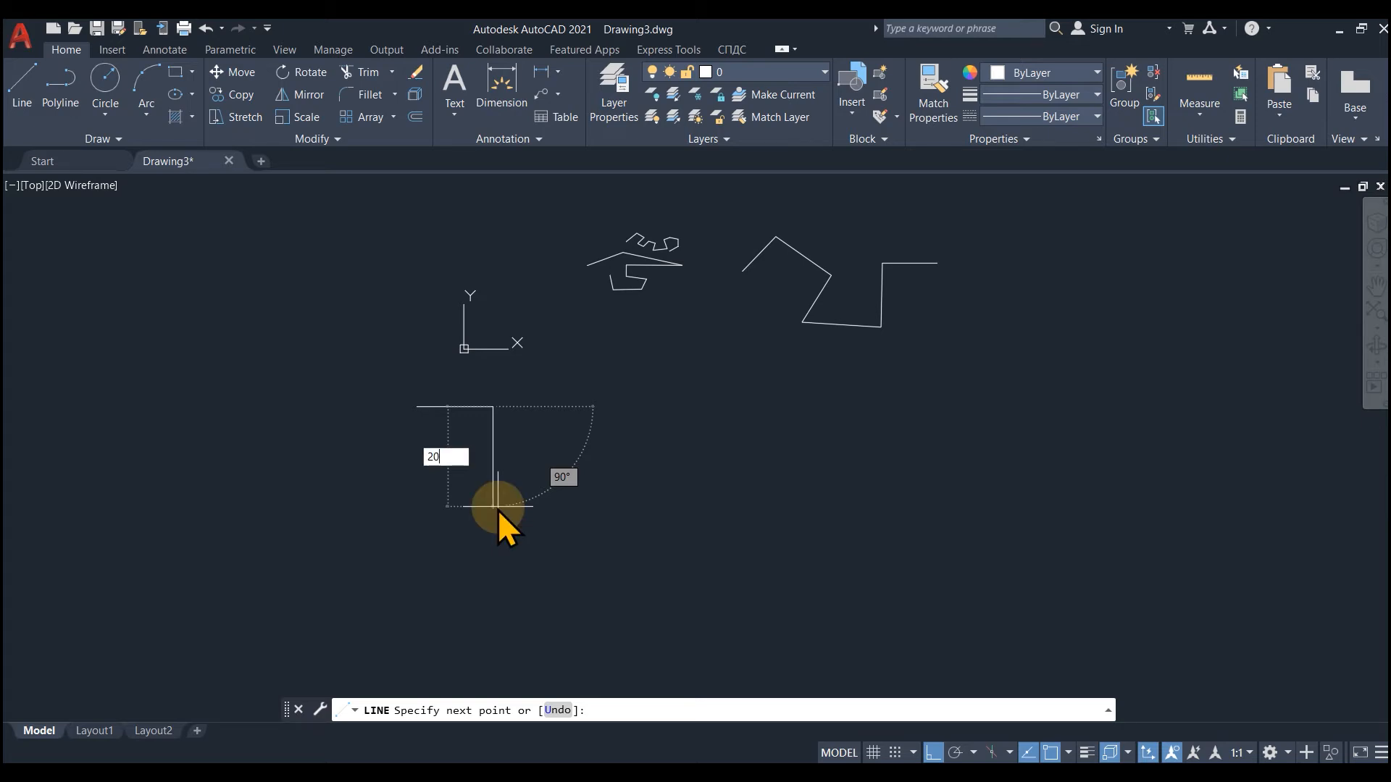
key(Return)
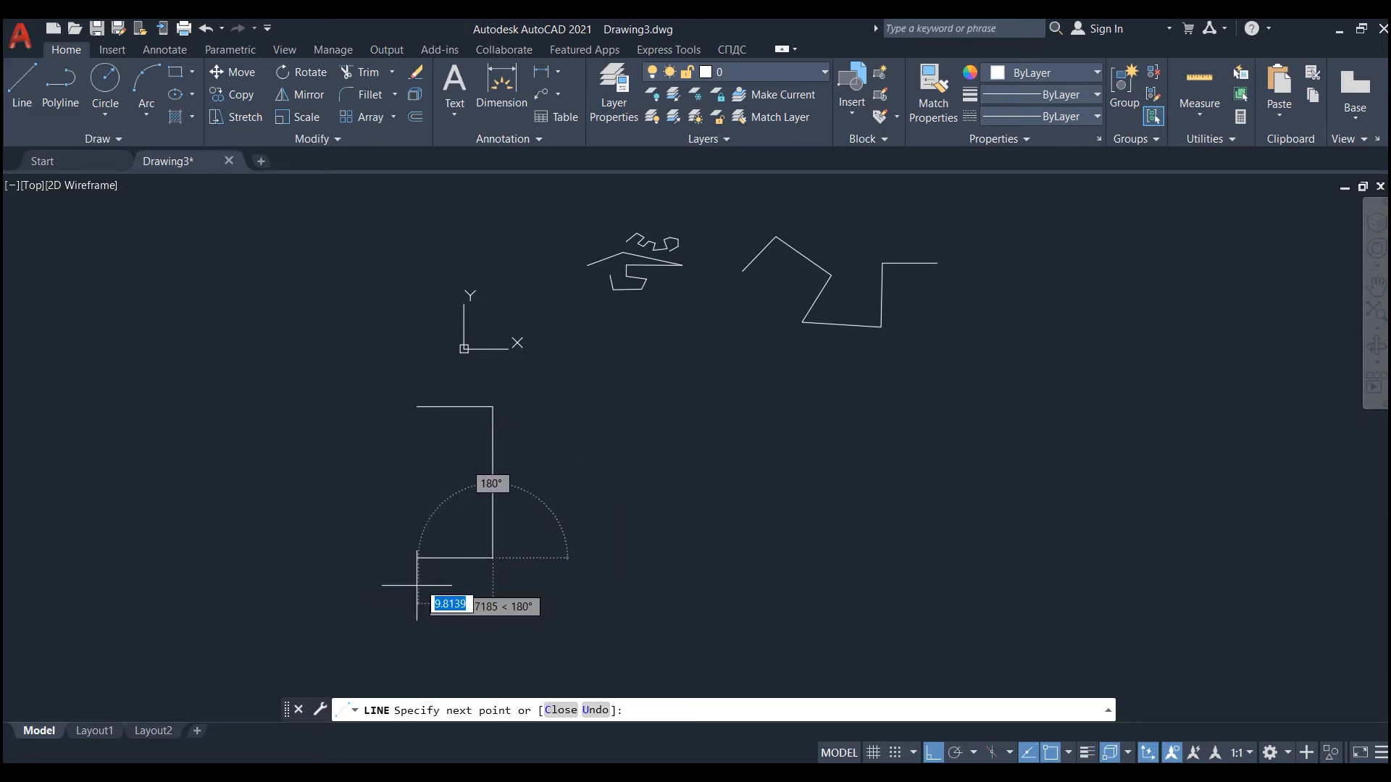
text(10)
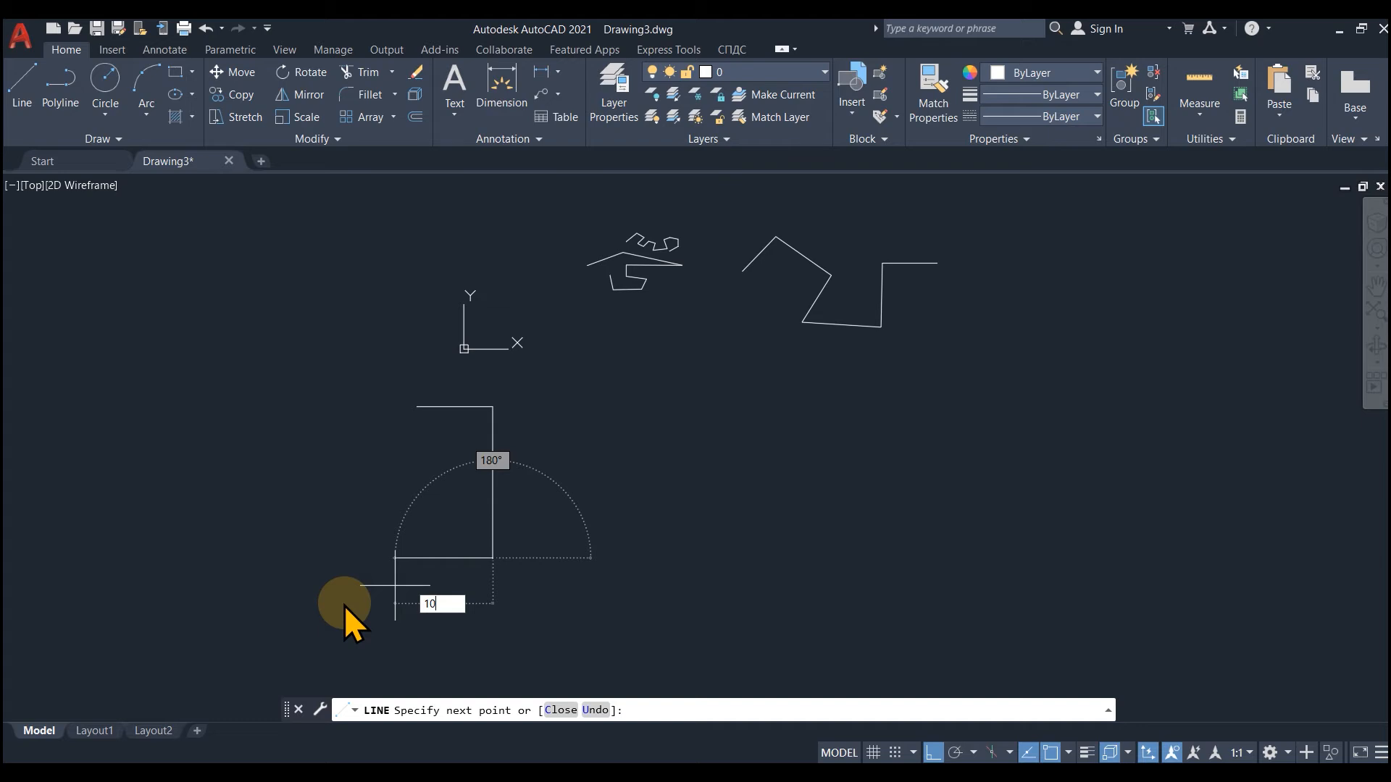
key(Return)
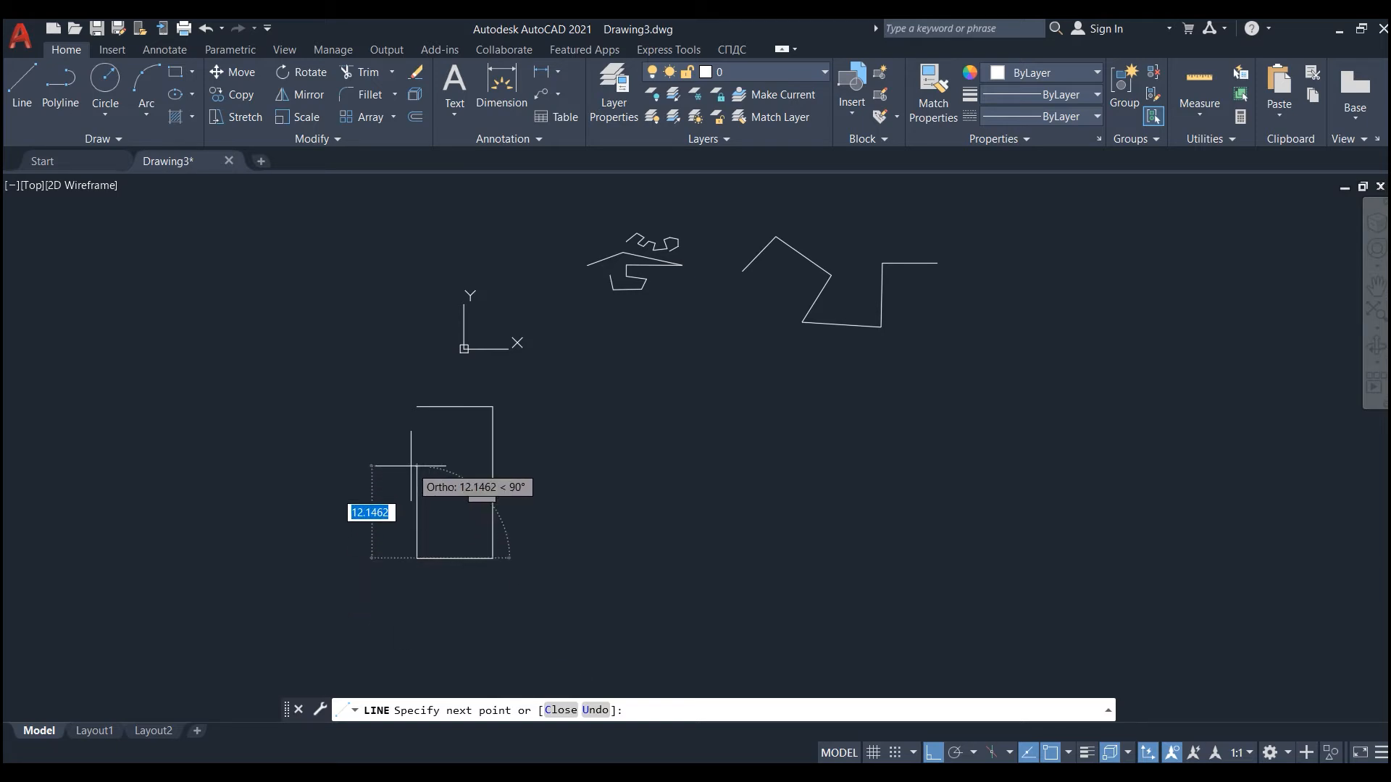
text(20)
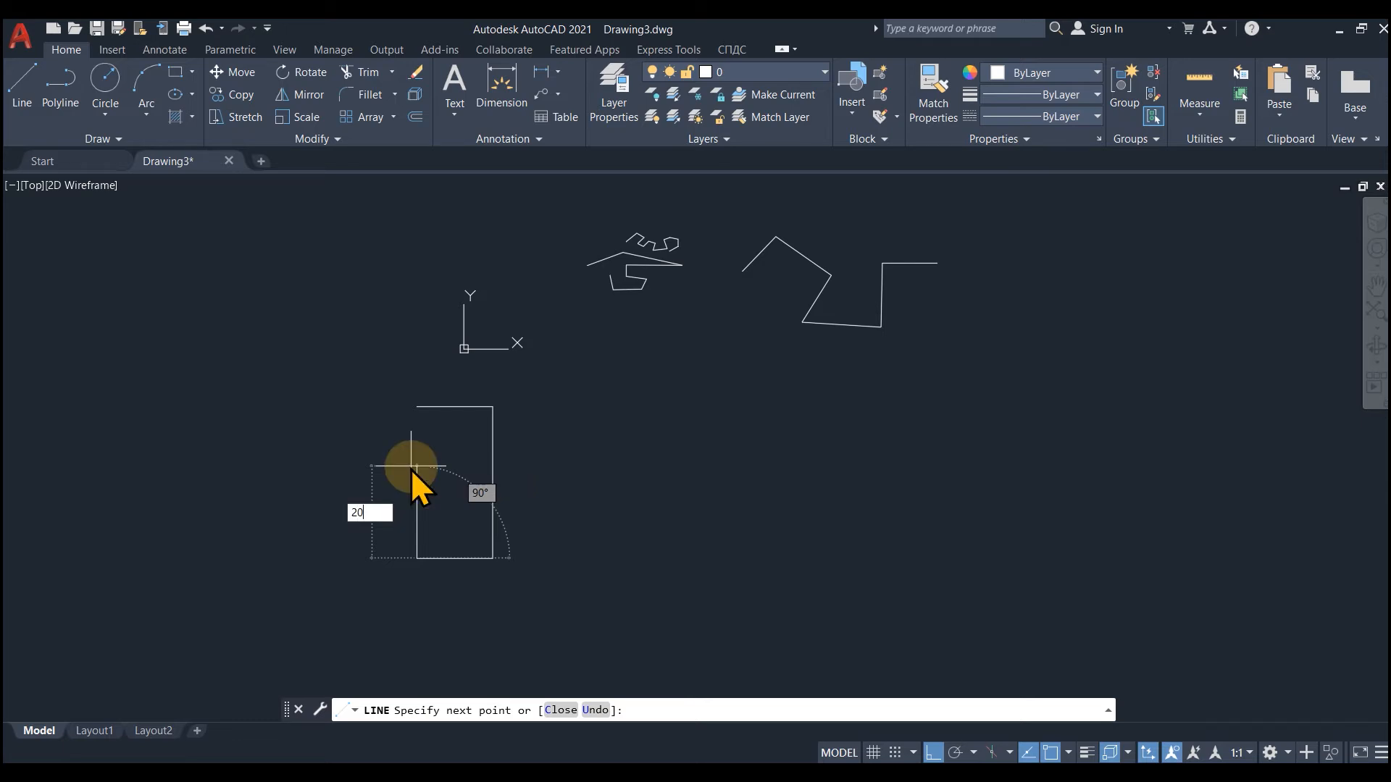
key(Return)
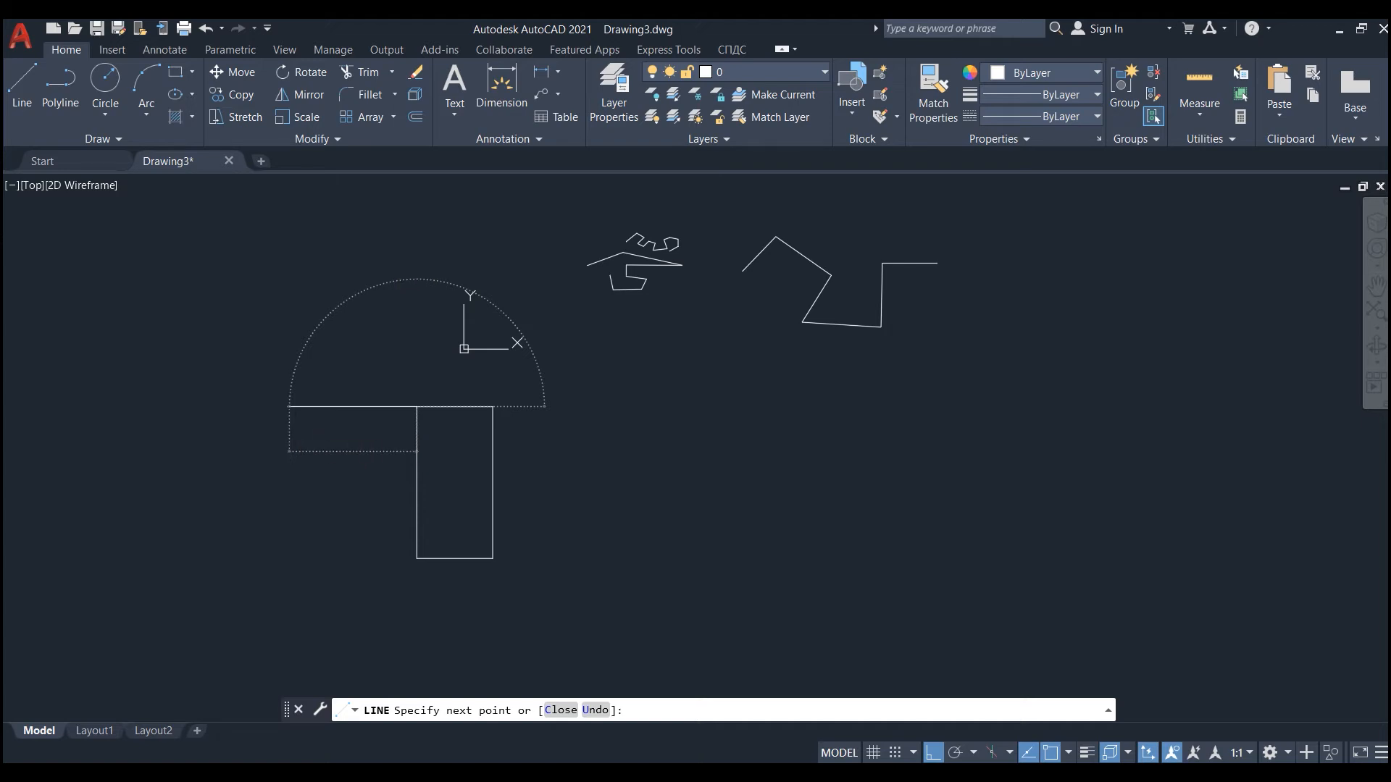
End the line chain that forms the 10 by 20 rectangle.
key(Escape)
scroll(507, 517, up, 4)
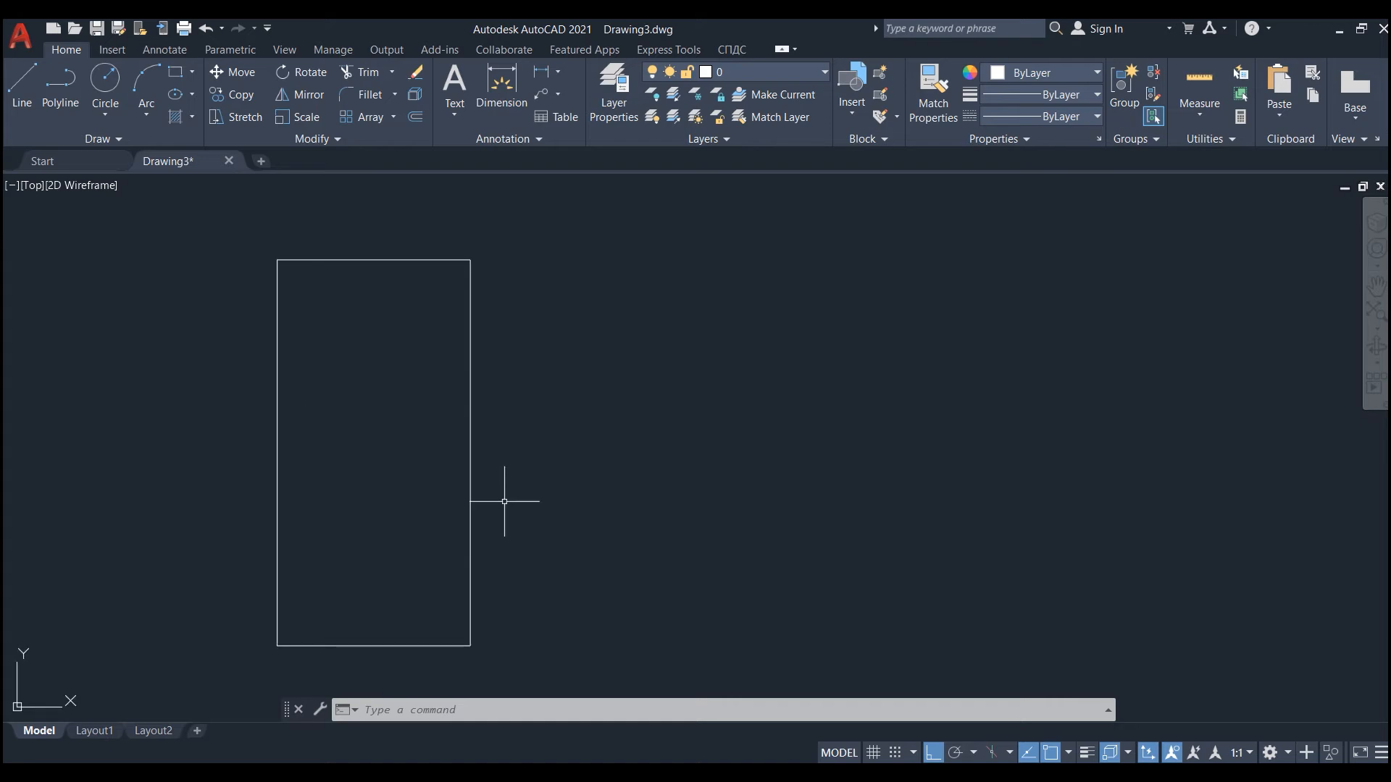
scroll(507, 516, down, 2)
scroll(647, 522, down, 3)
middle_drag(674, 534, 571, 559)
scroll(422, 557, up, 3)
click(25, 84)
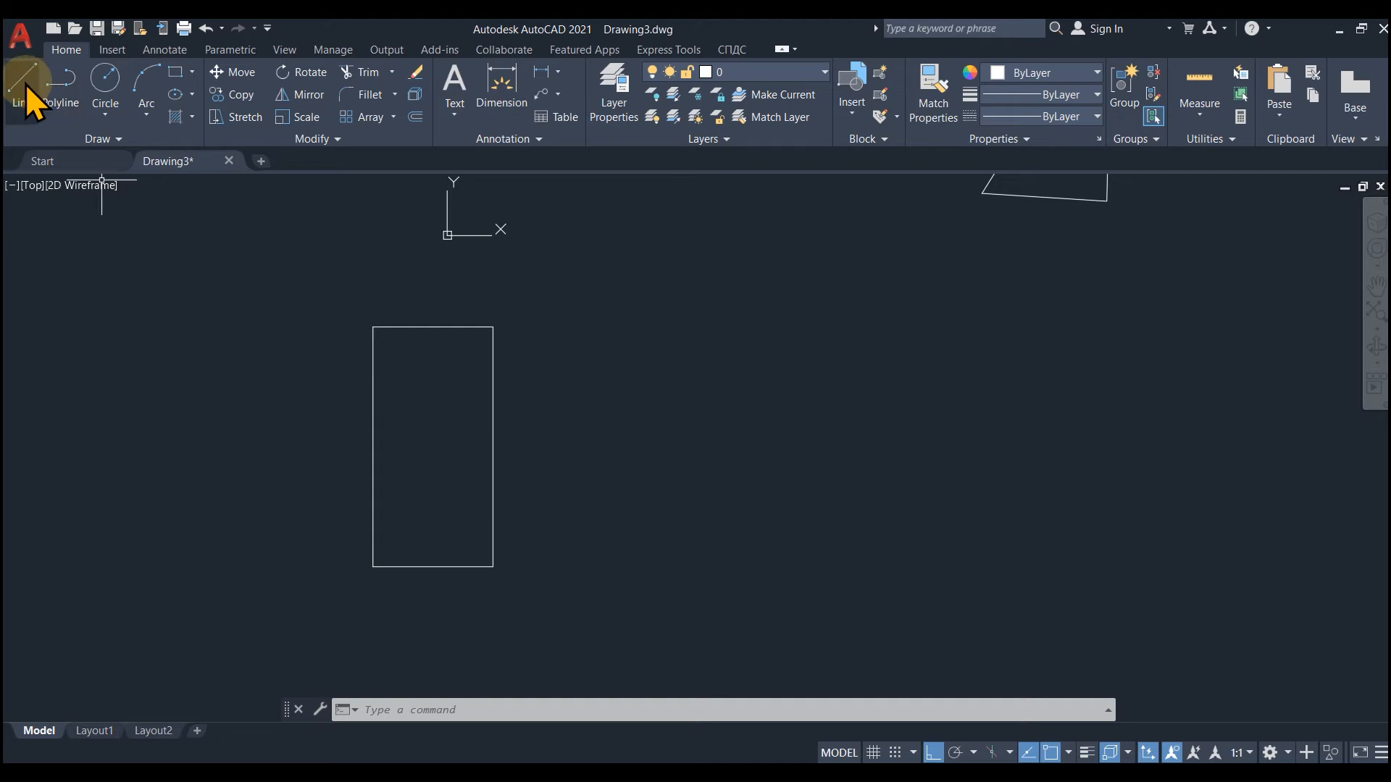
click(20, 85)
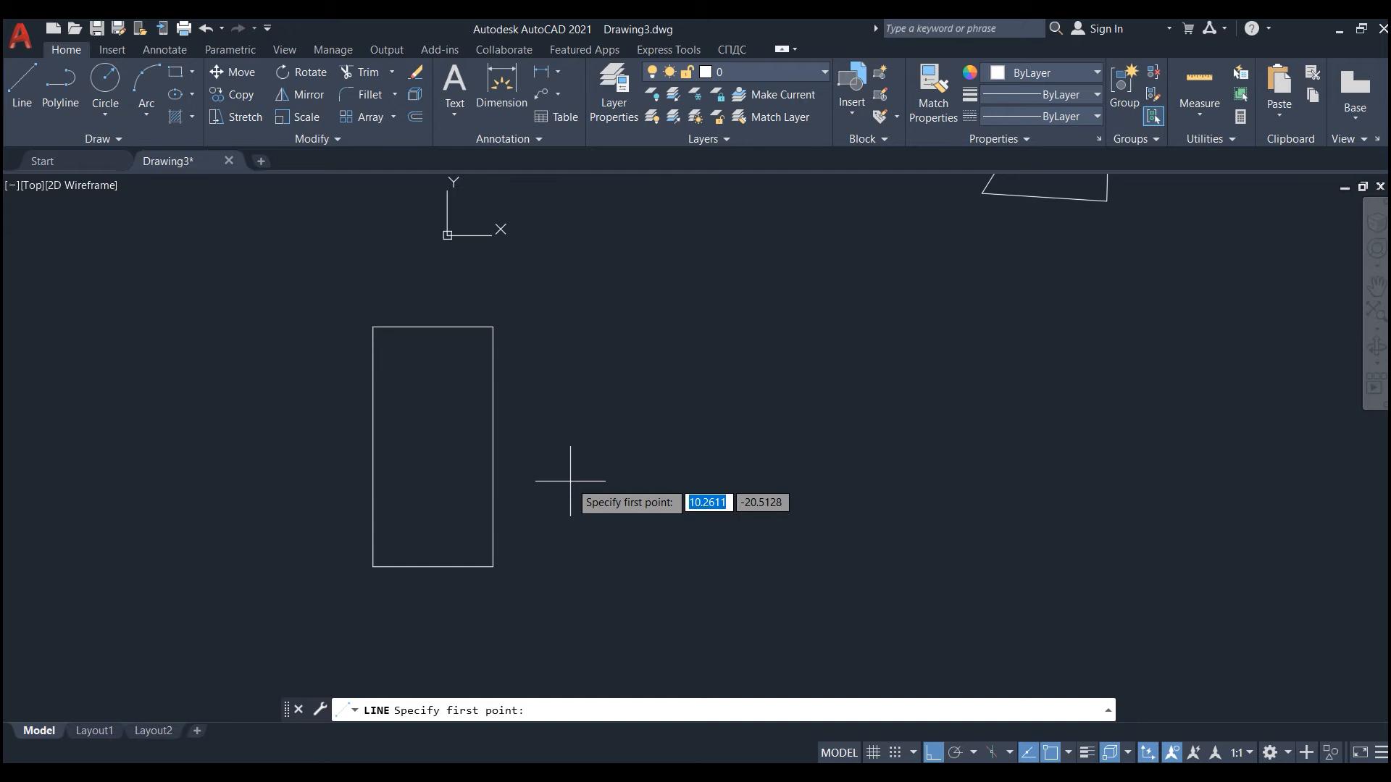
click(570, 480)
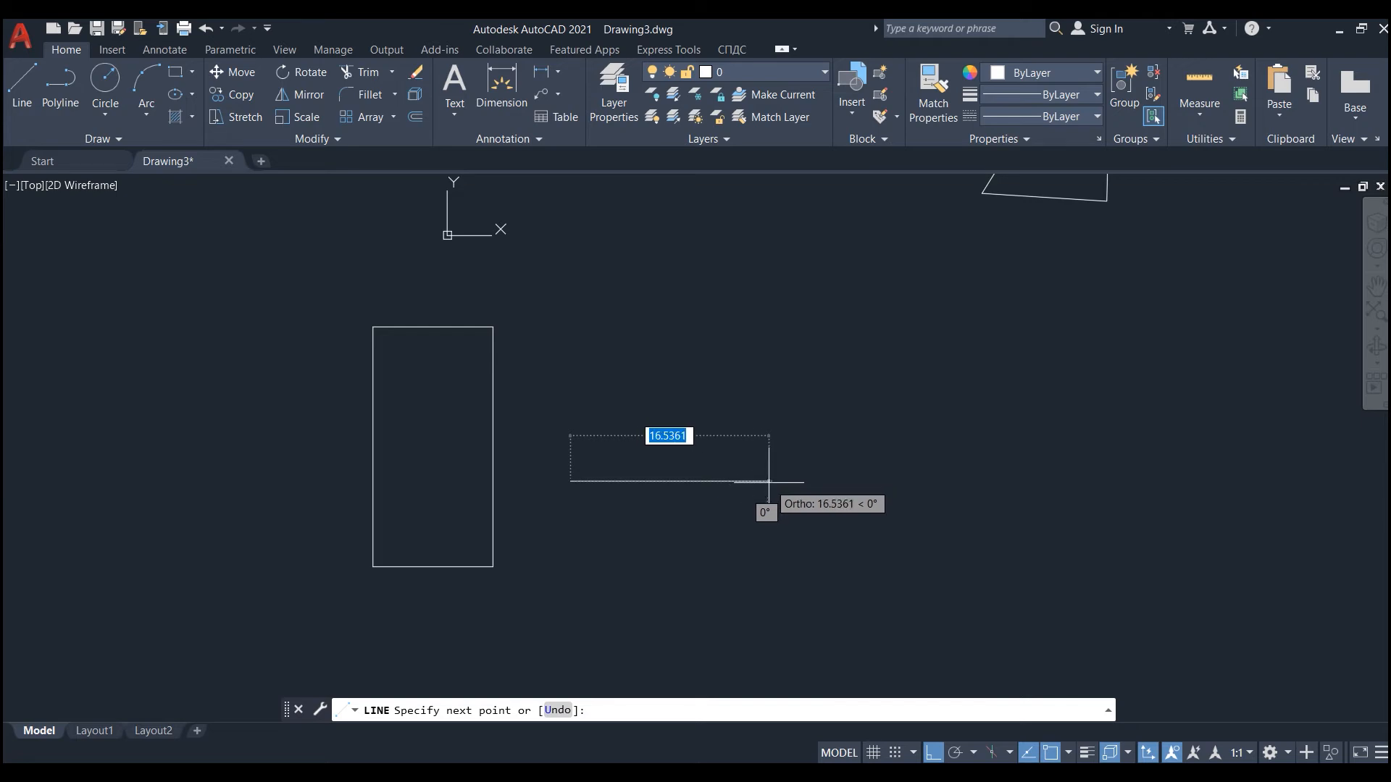
text(15)
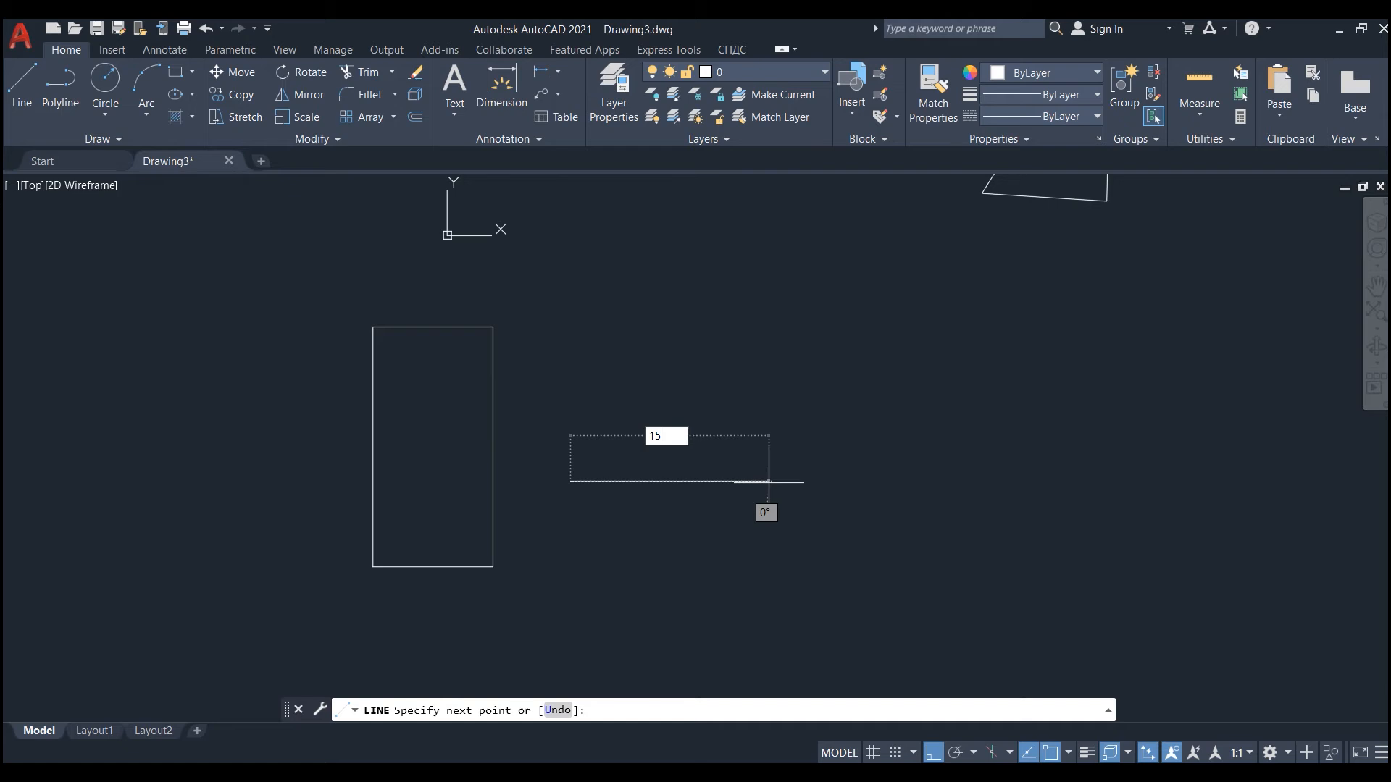
key(Tab)
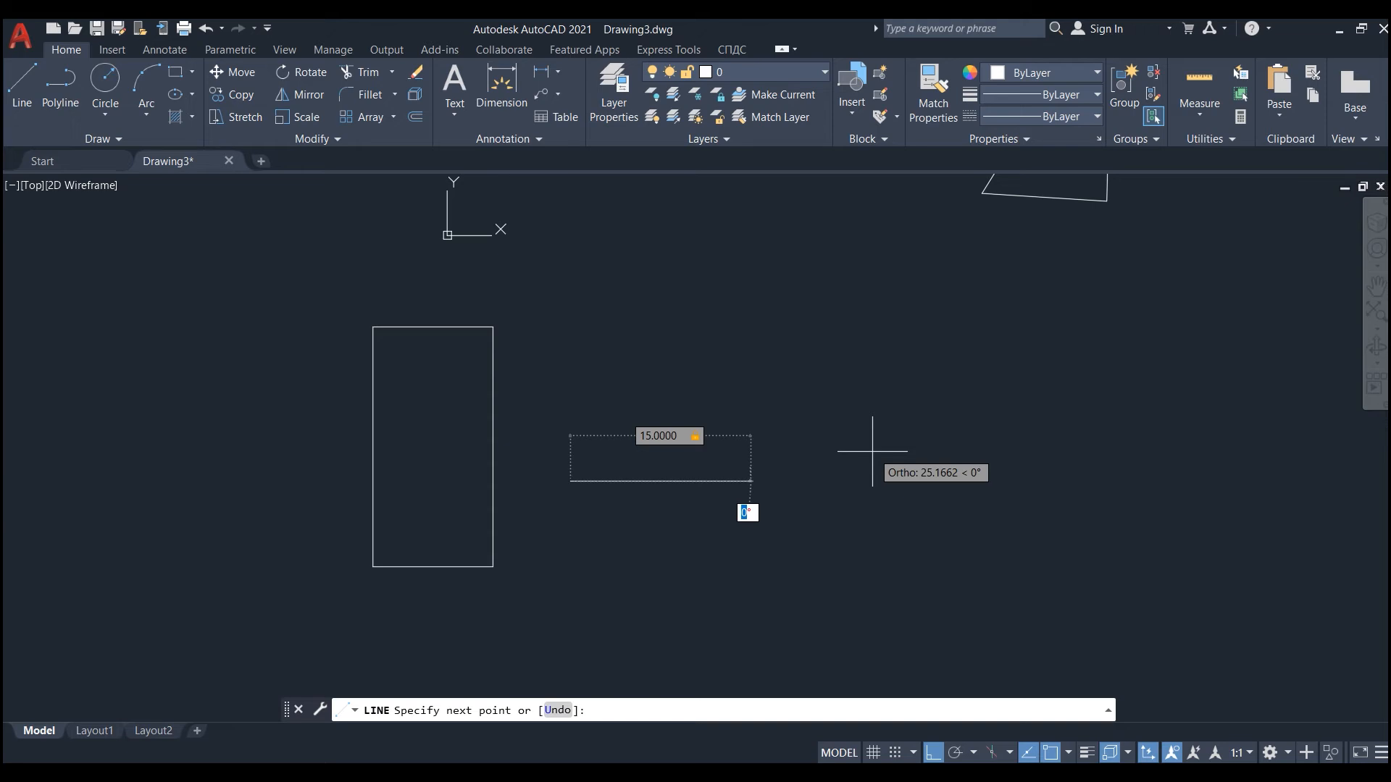
text(45)
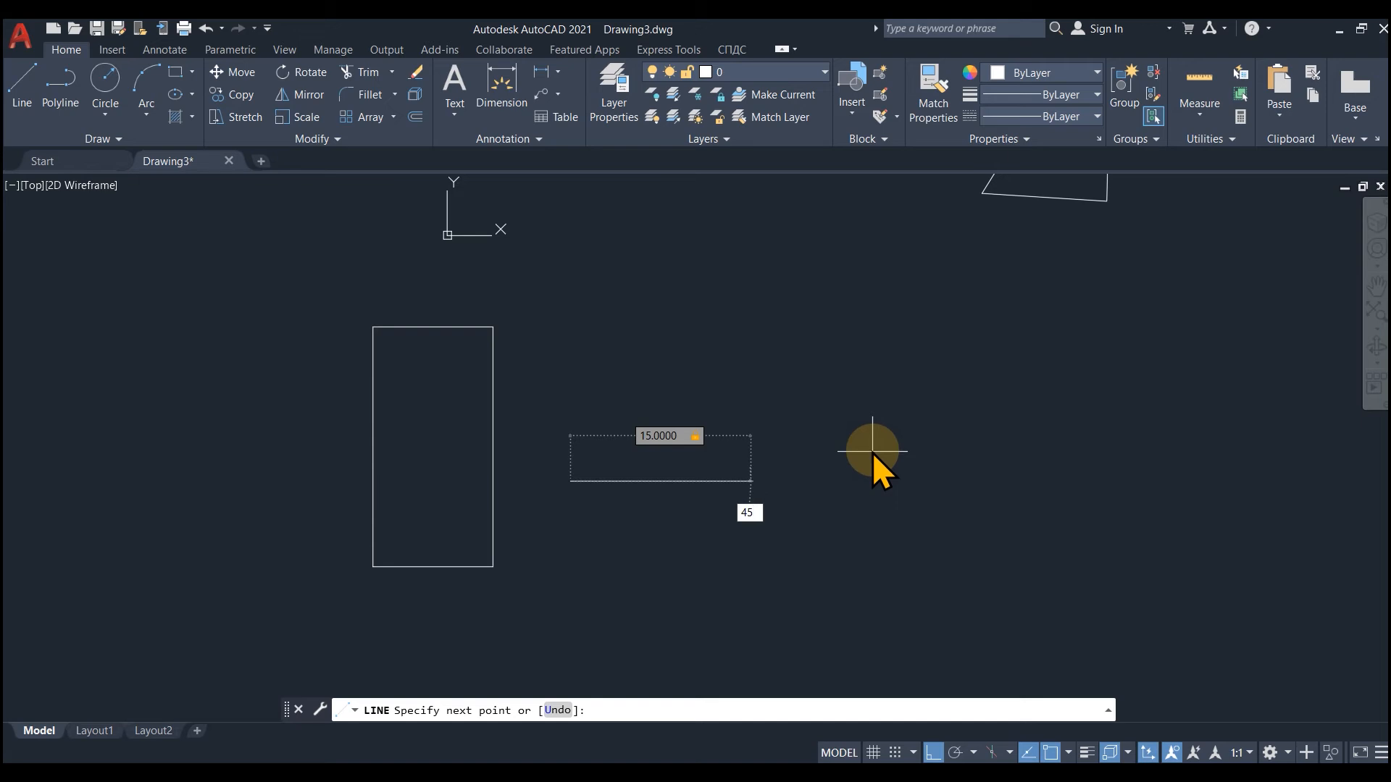
key(Return)
key(Escape)
key(Escape)
Draw a single 15-unit line at 45 degrees from a point beside the rectangle, and undo it.
click(22, 89)
click(571, 463)
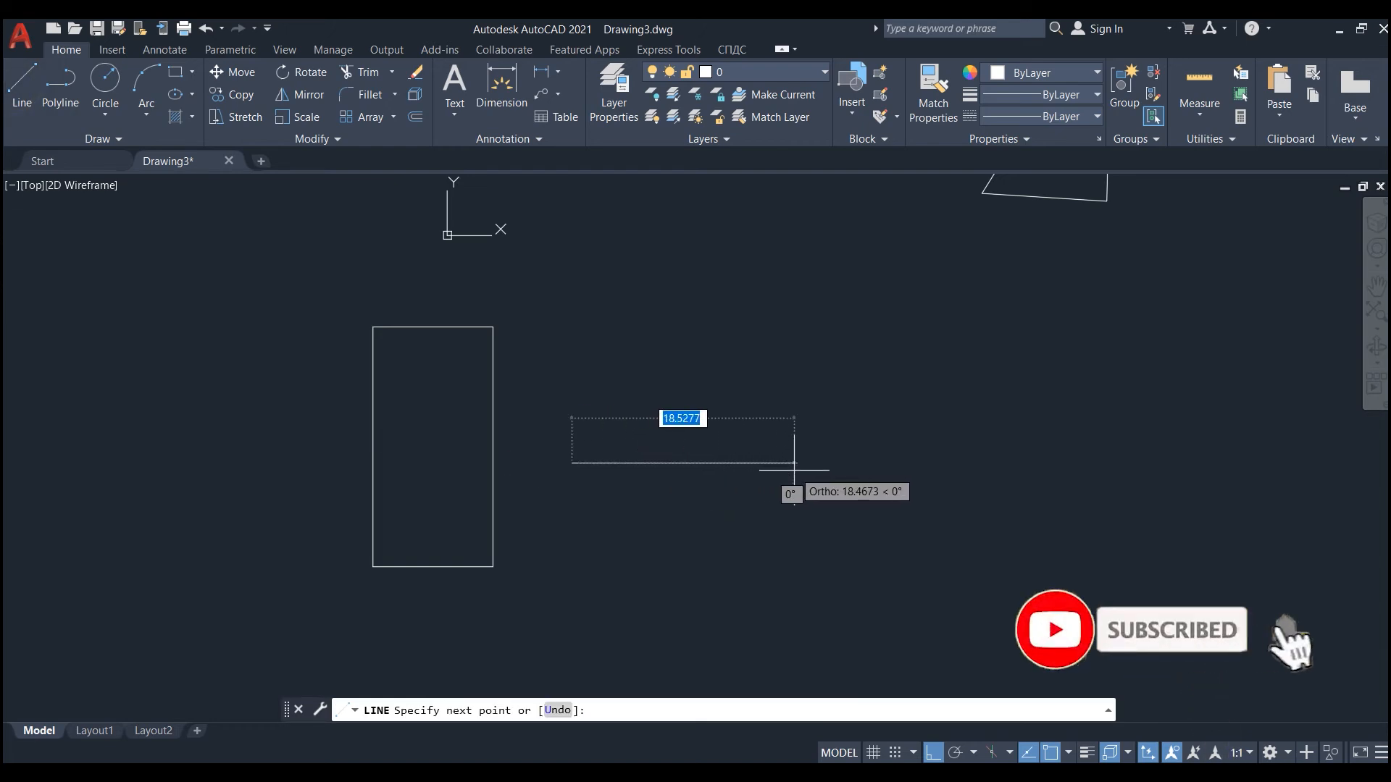
text(15)
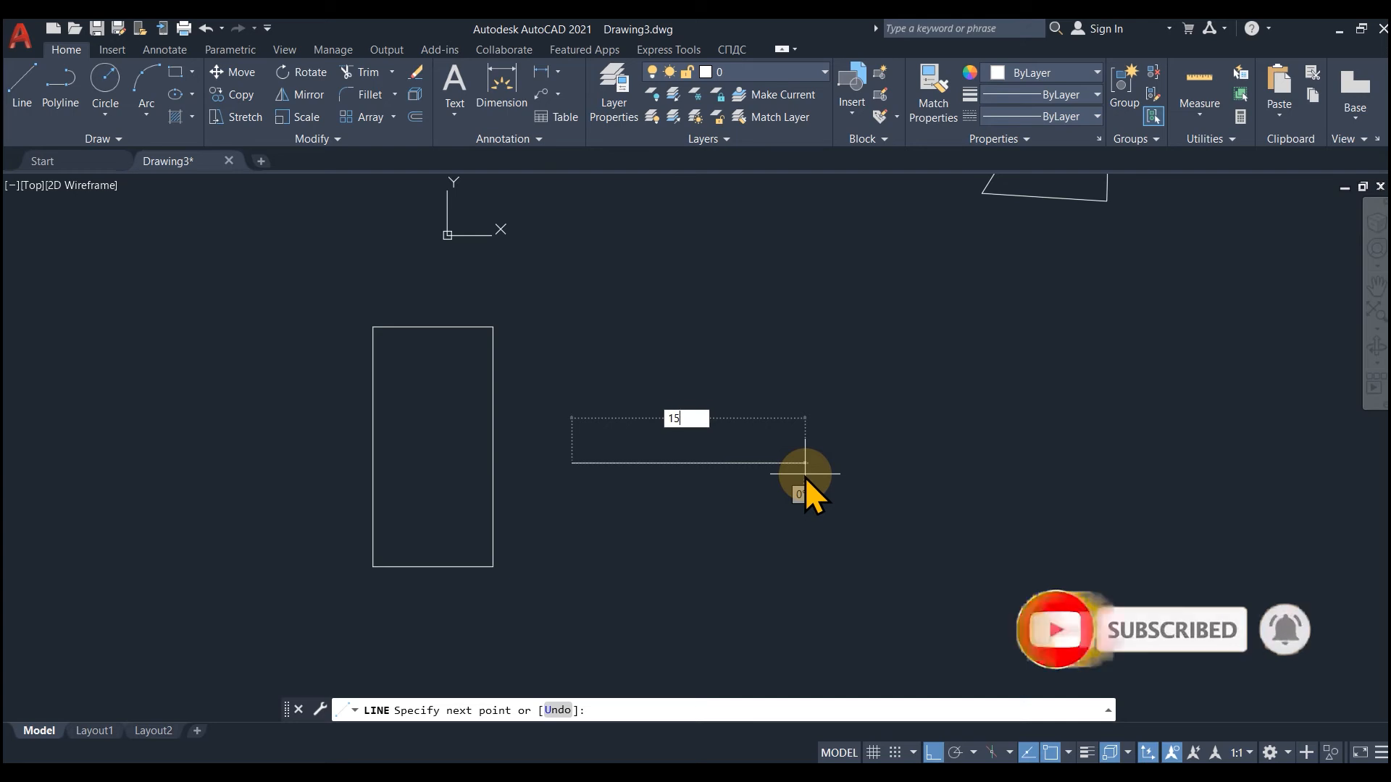
key(Tab)
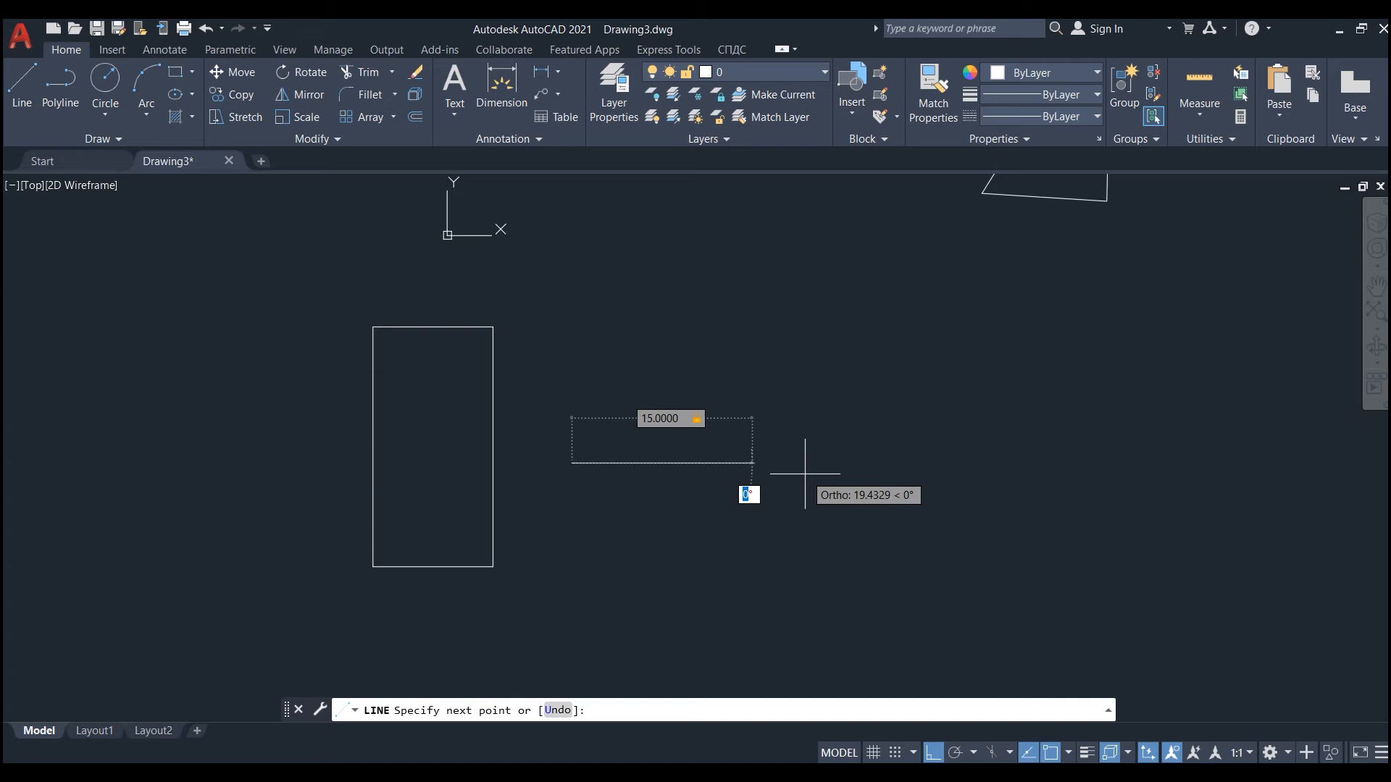
text(45)
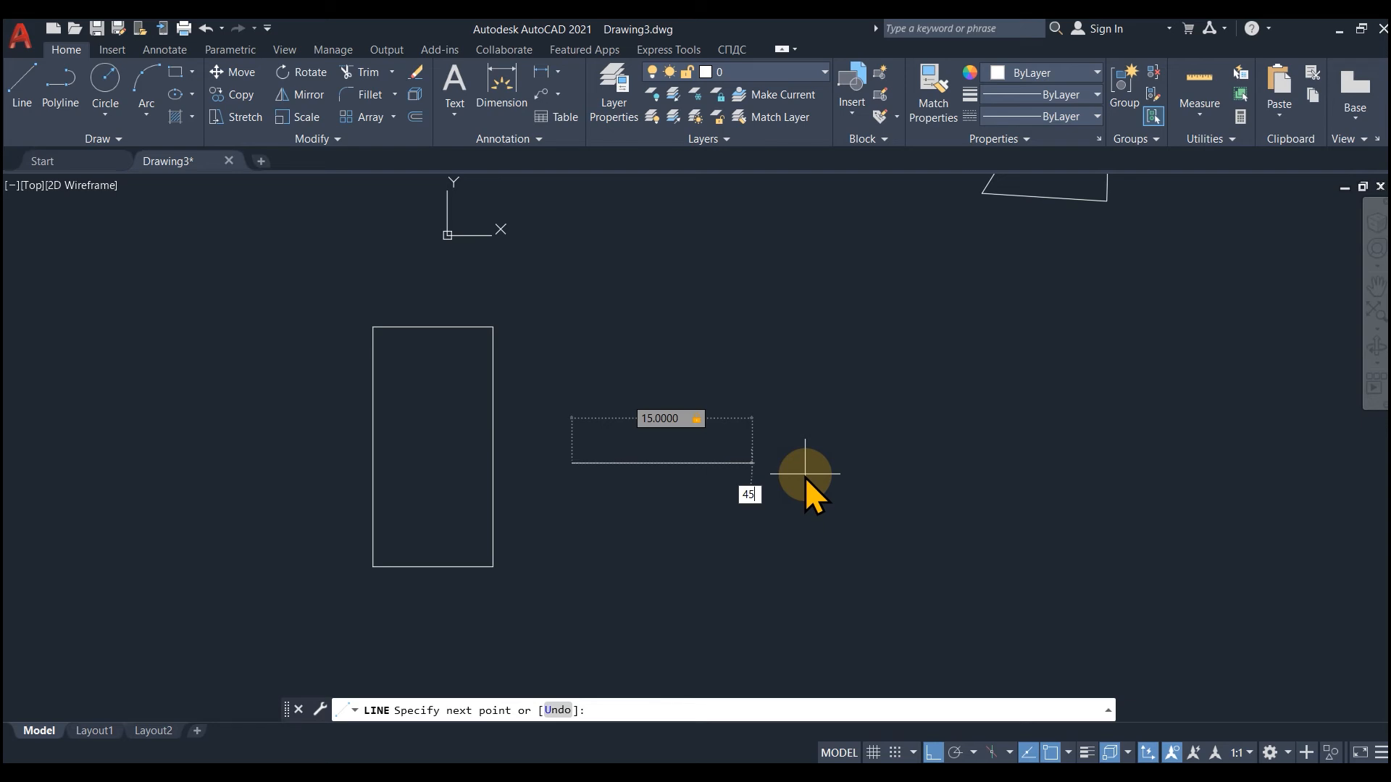
key(Return)
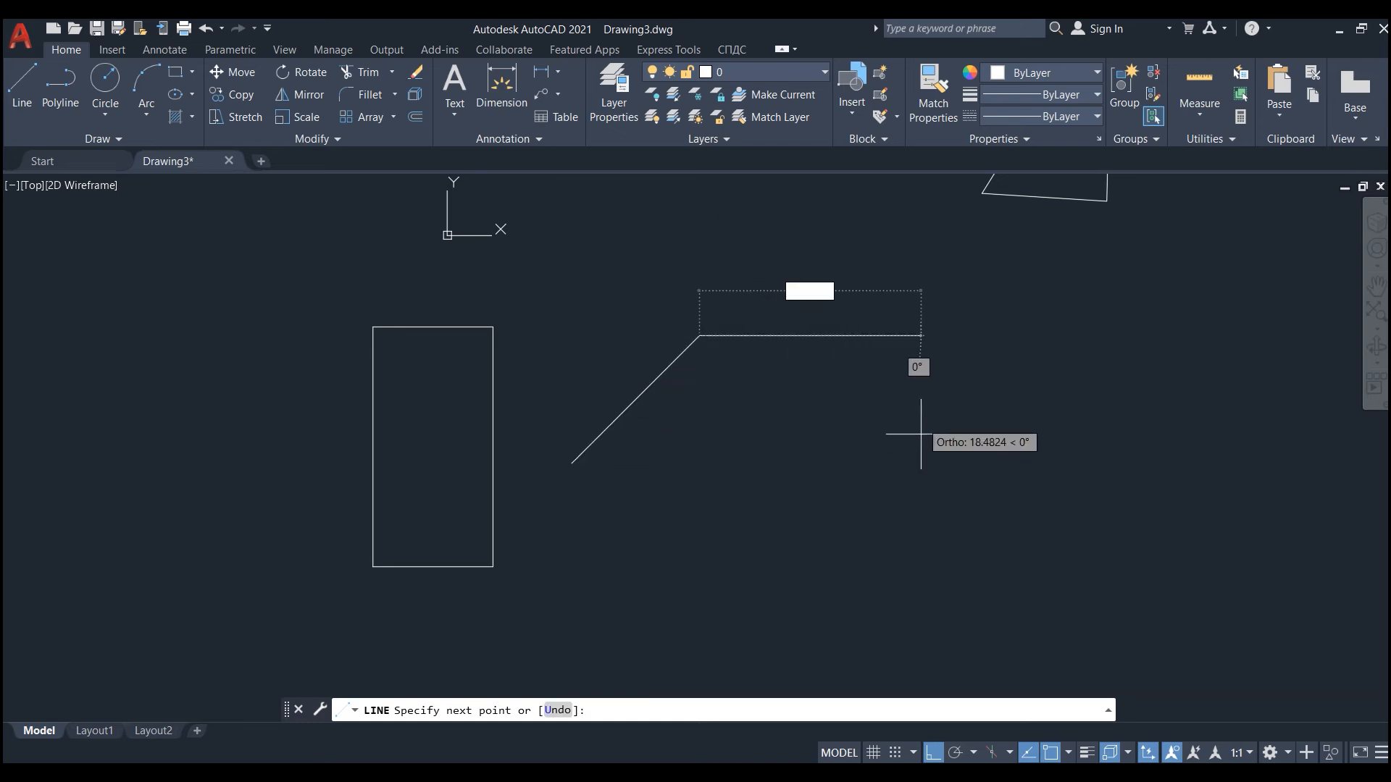
right_click(869, 483)
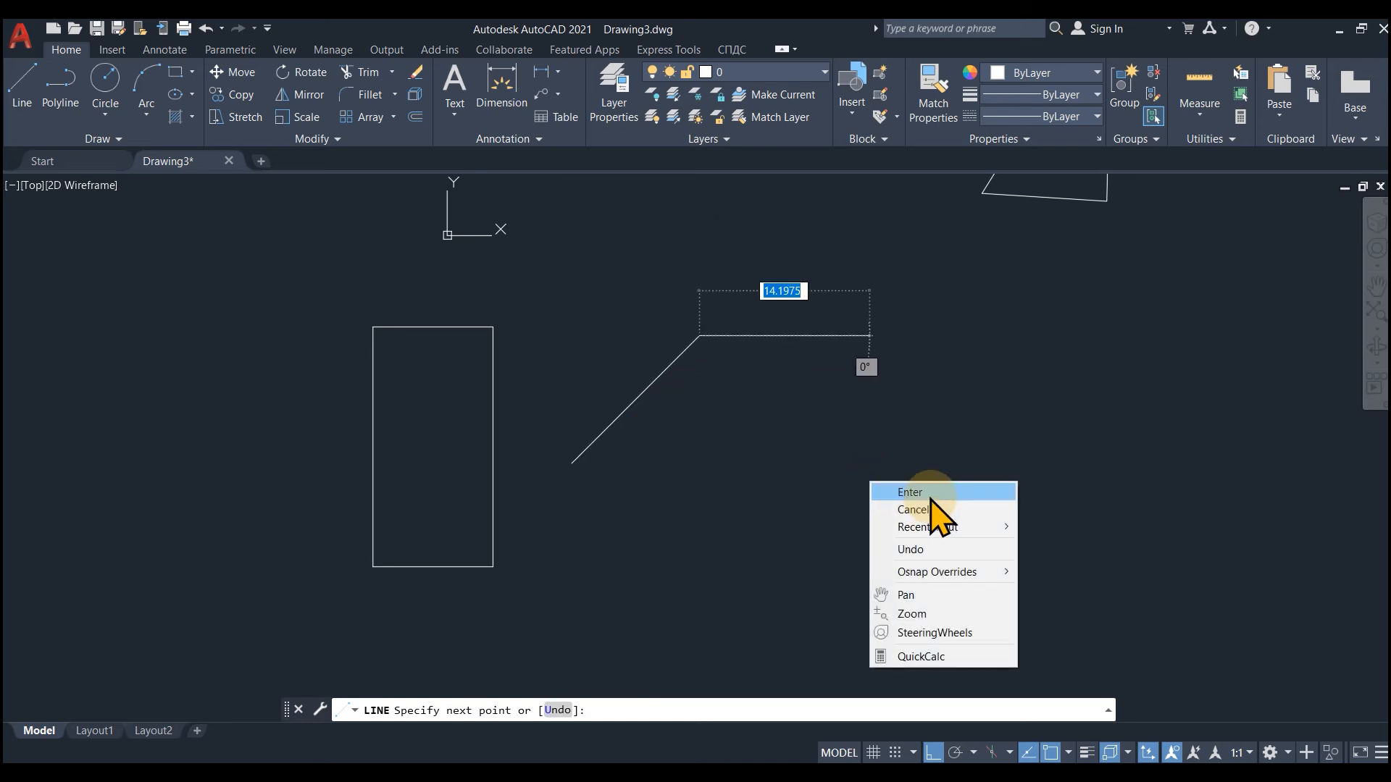
click(912, 493)
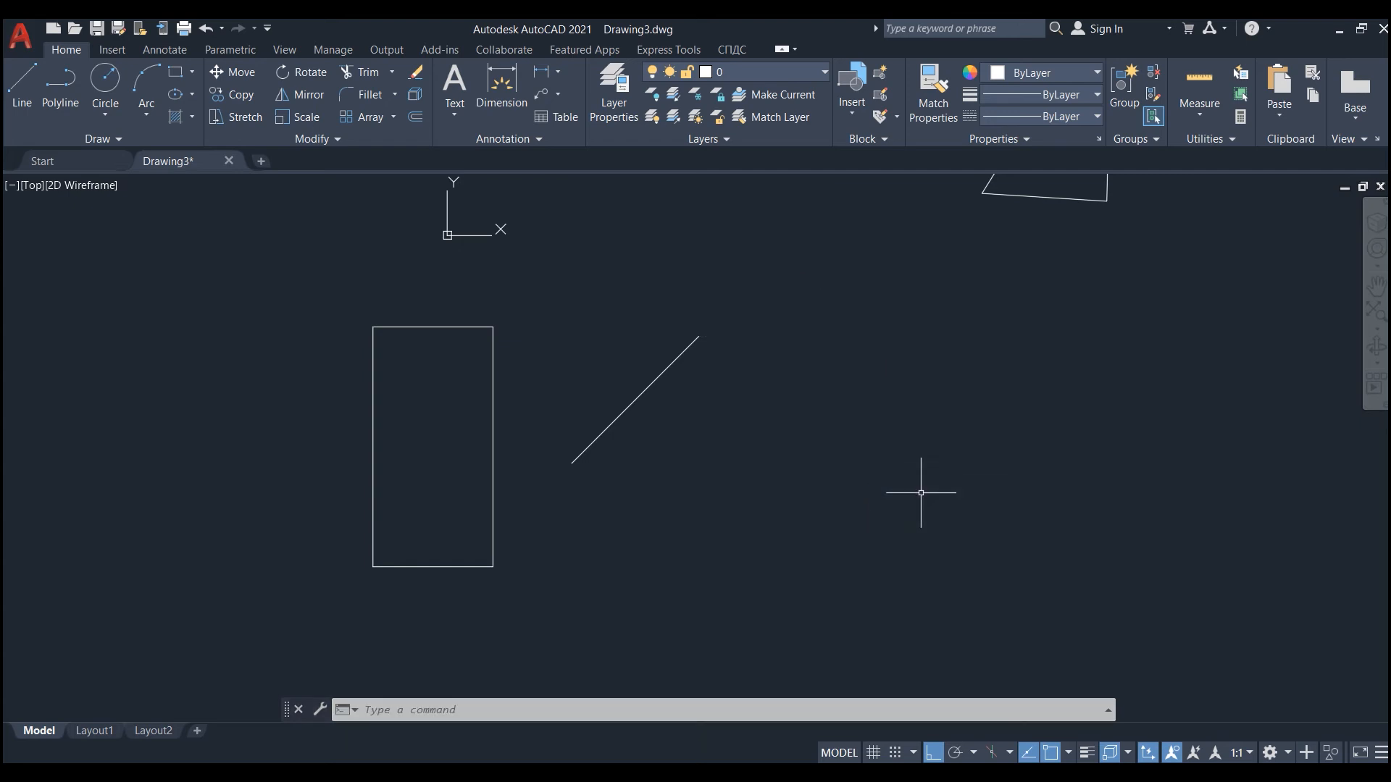
key(ctrl+z)
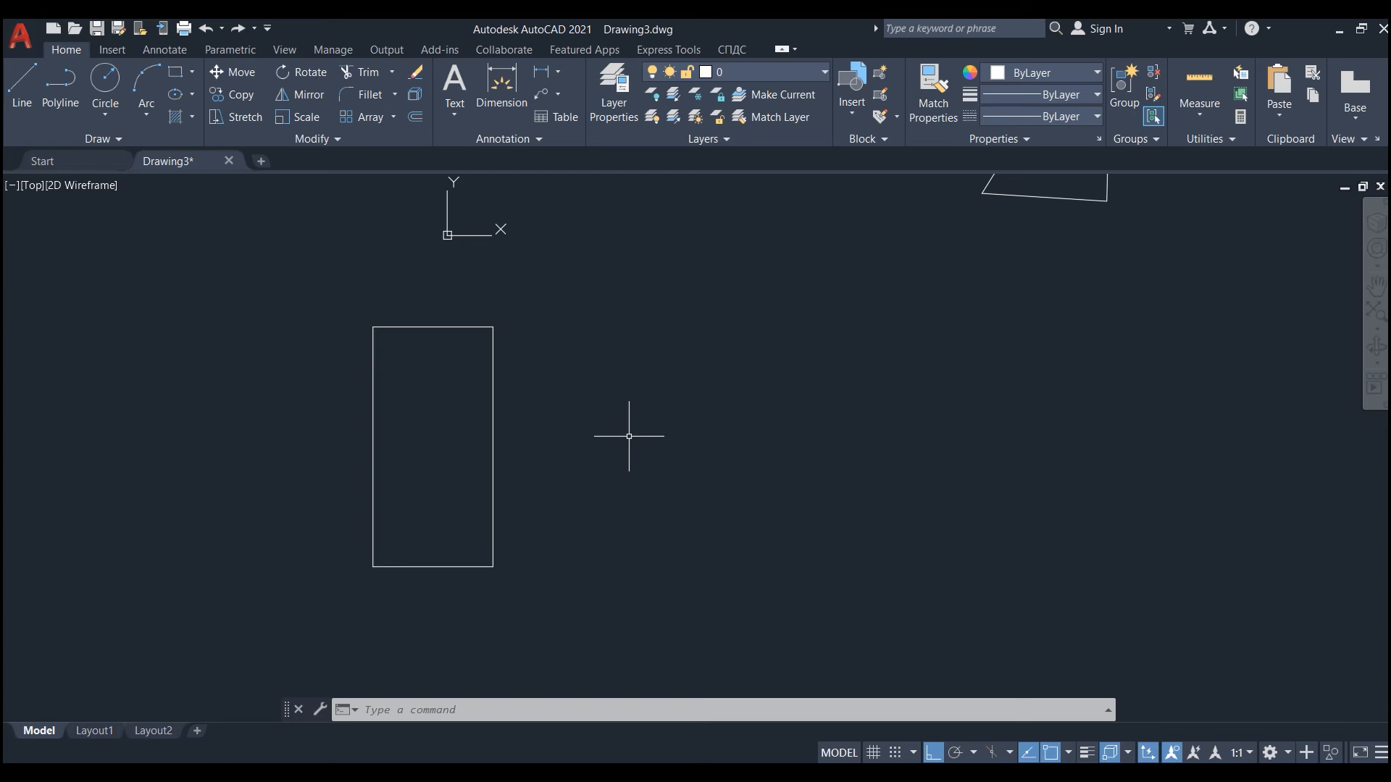
Draw a closed right triangle beside the rectangle with segments 24 units rightward and 12 units down, using the Close option for the third side.
scroll(583, 453, down, 6)
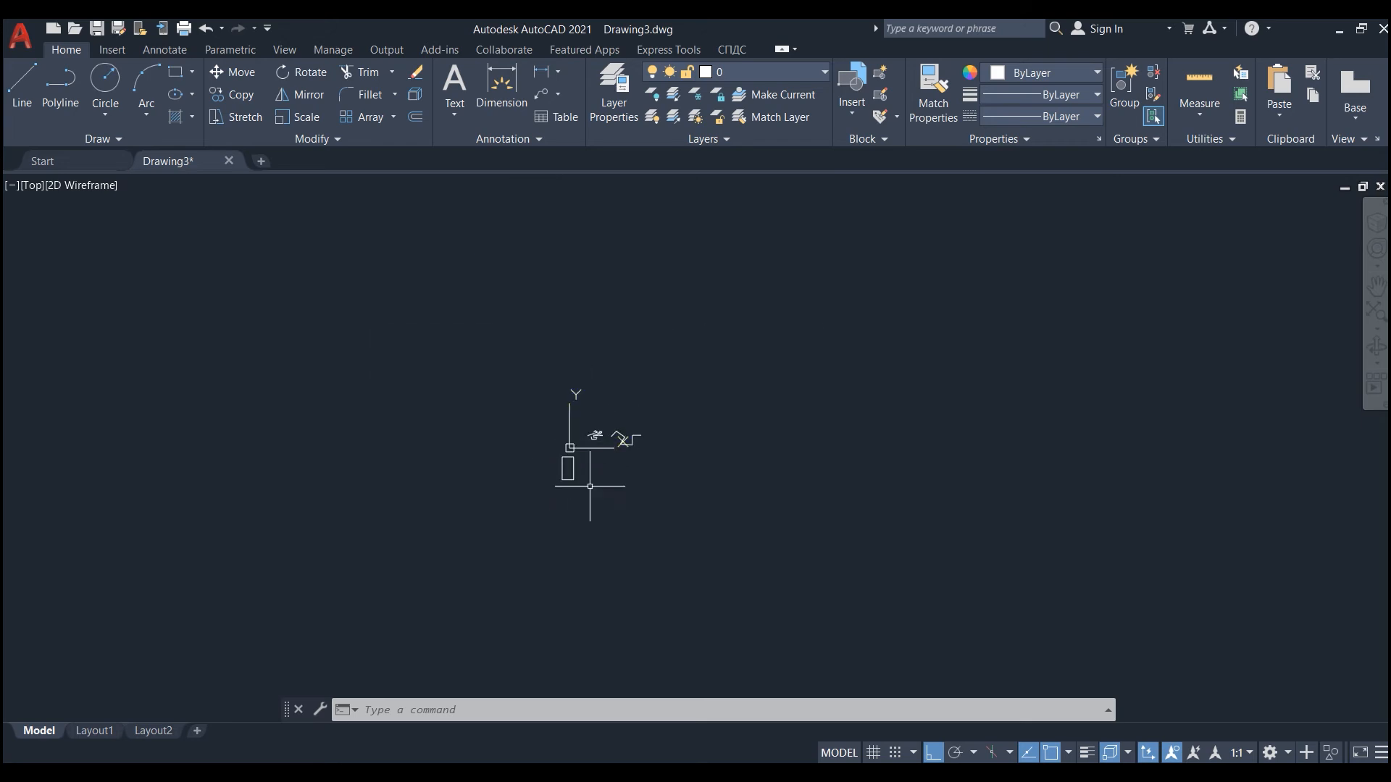
scroll(572, 446, up, 5)
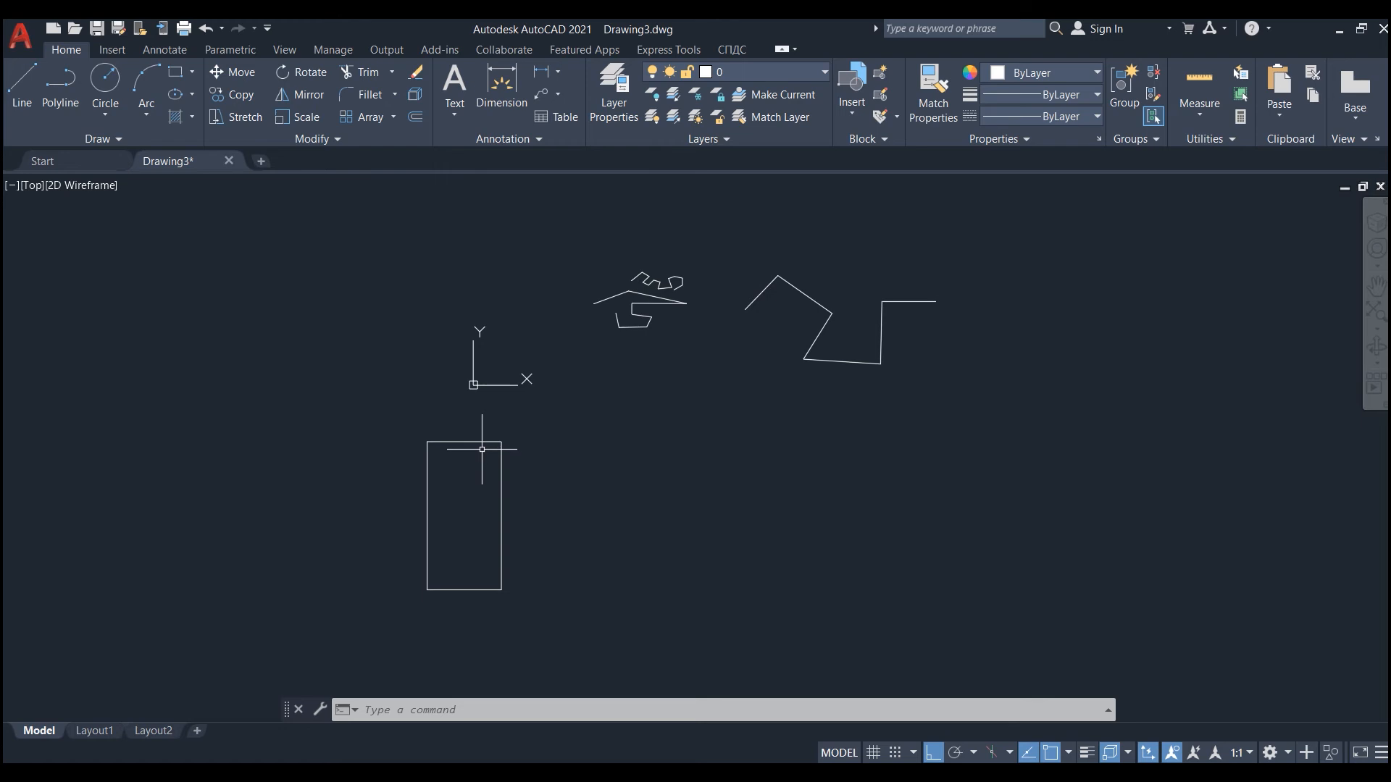
click(22, 101)
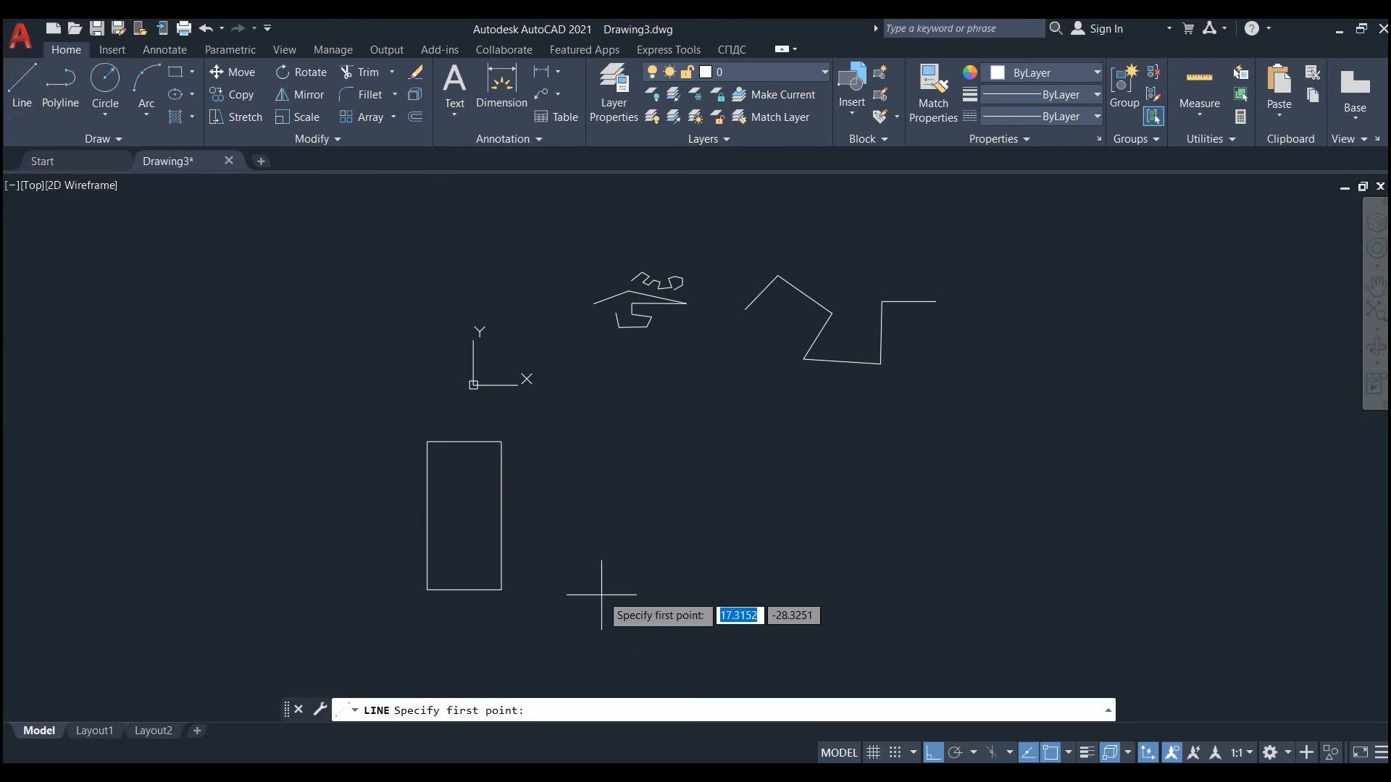
click(580, 509)
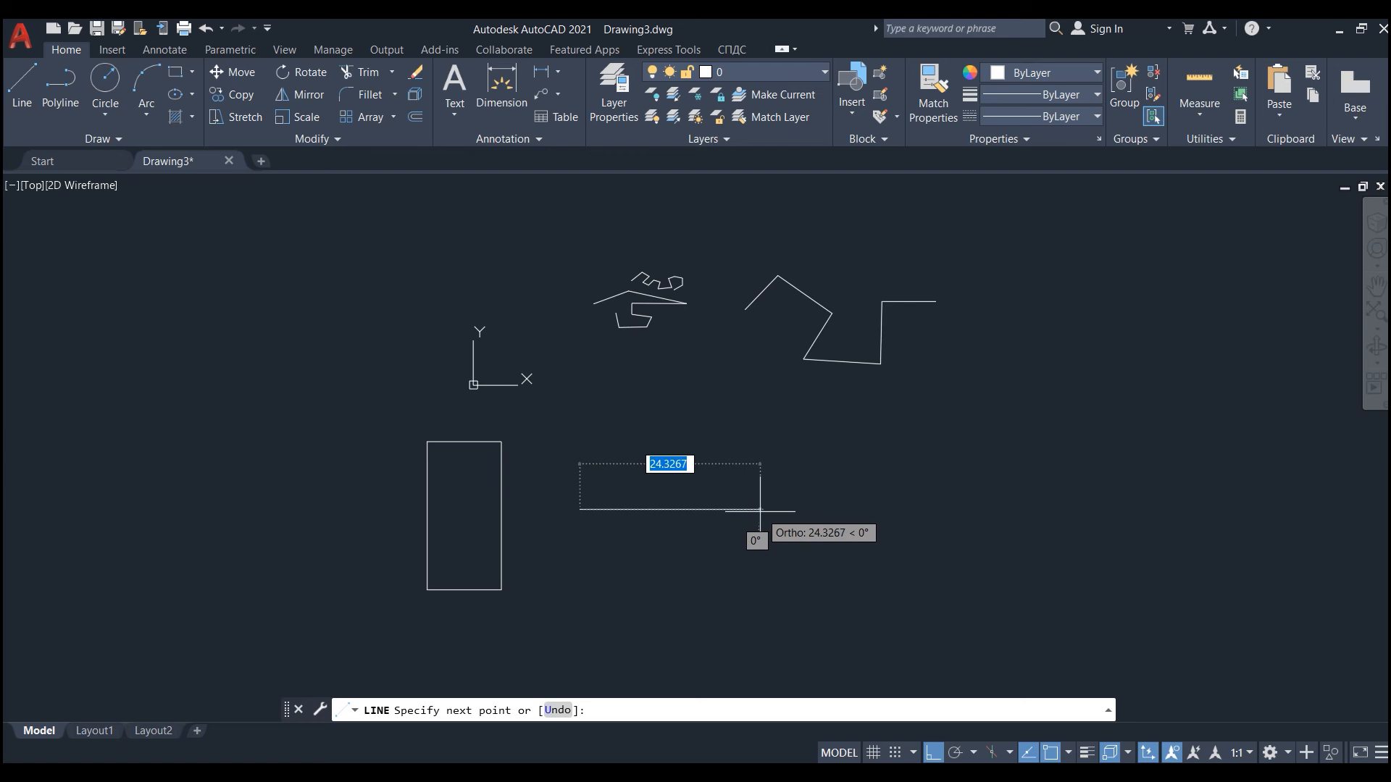
text(24)
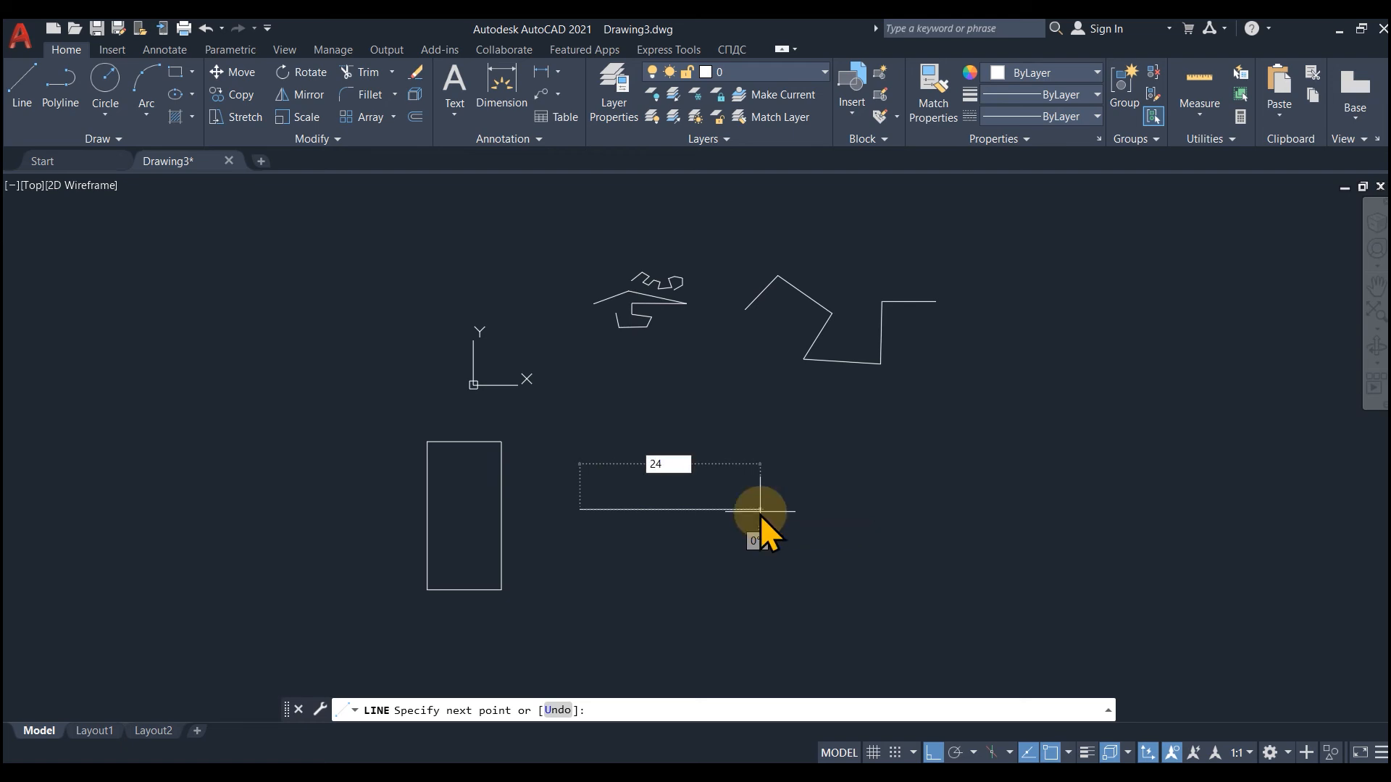
key(Return)
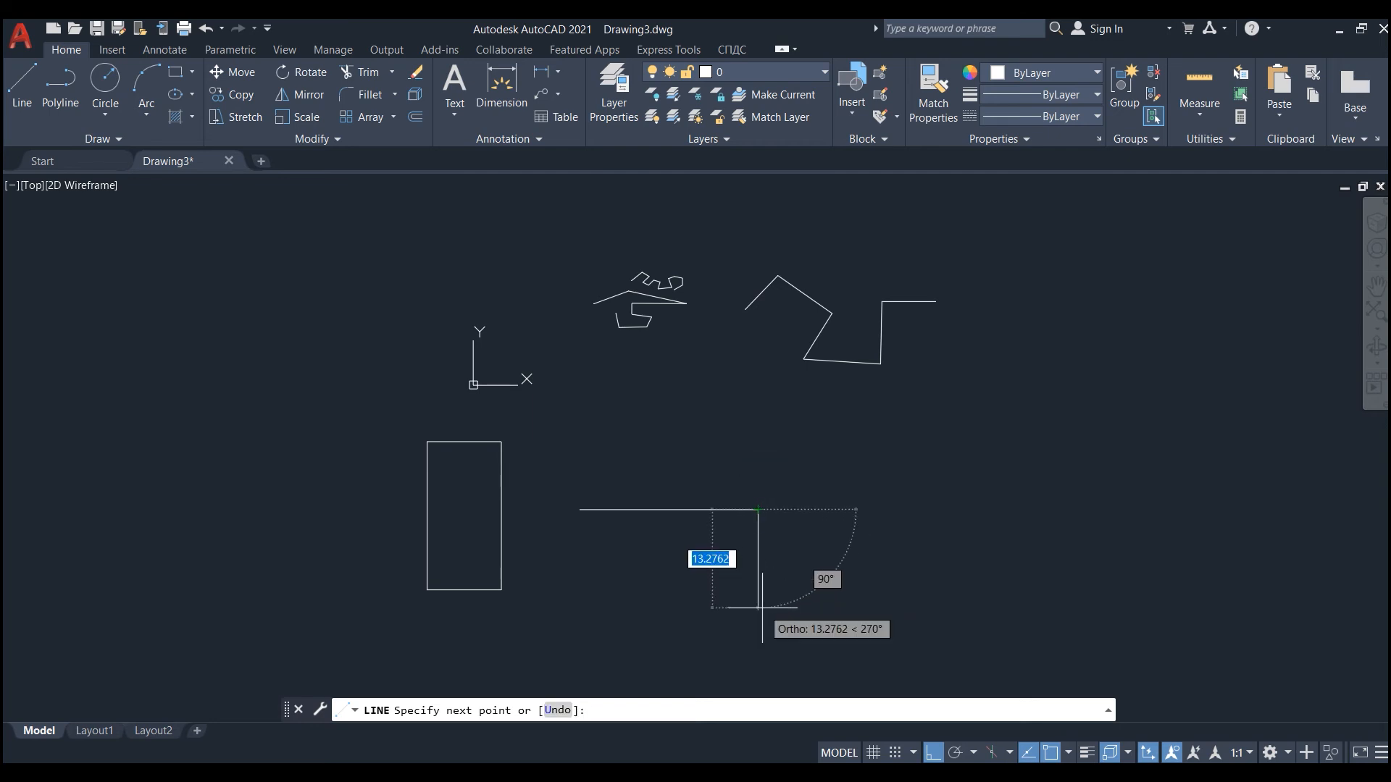
text(12)
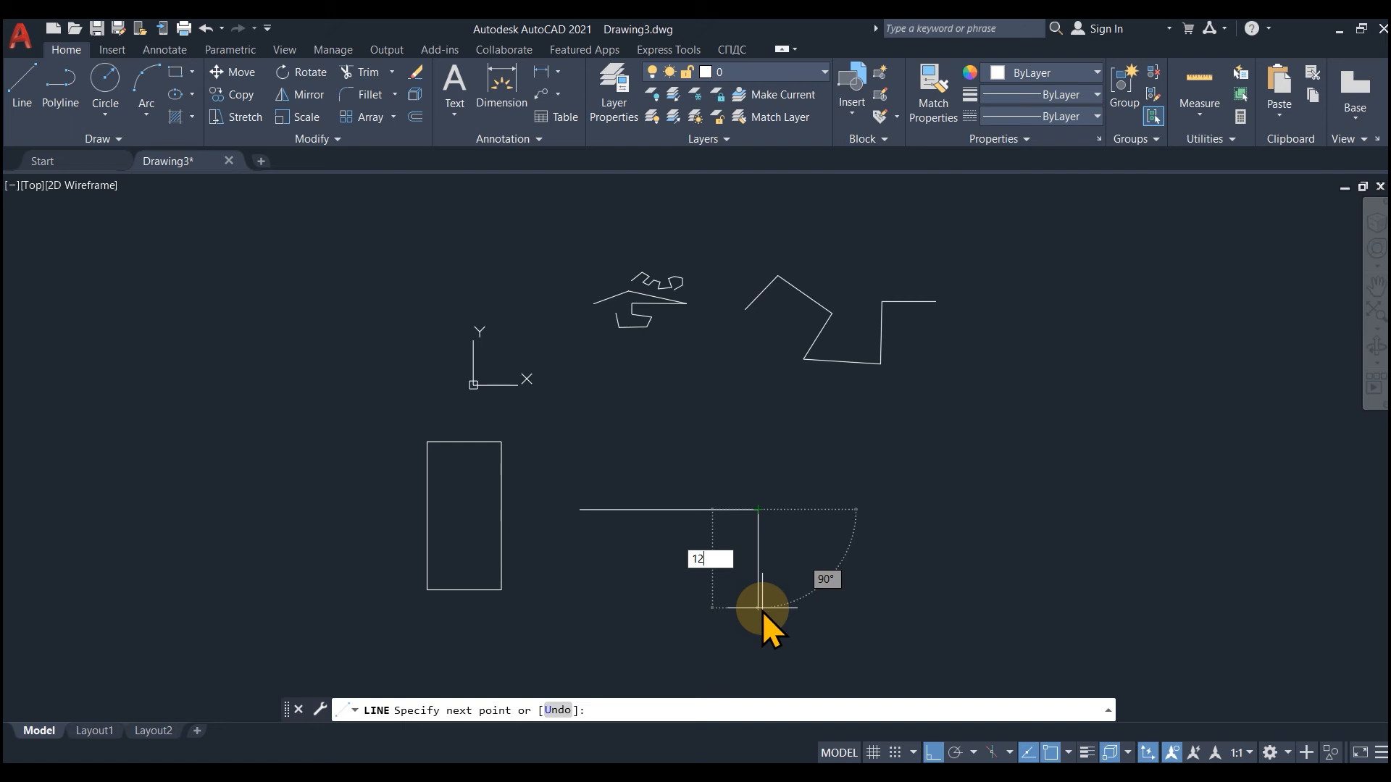
key(Return)
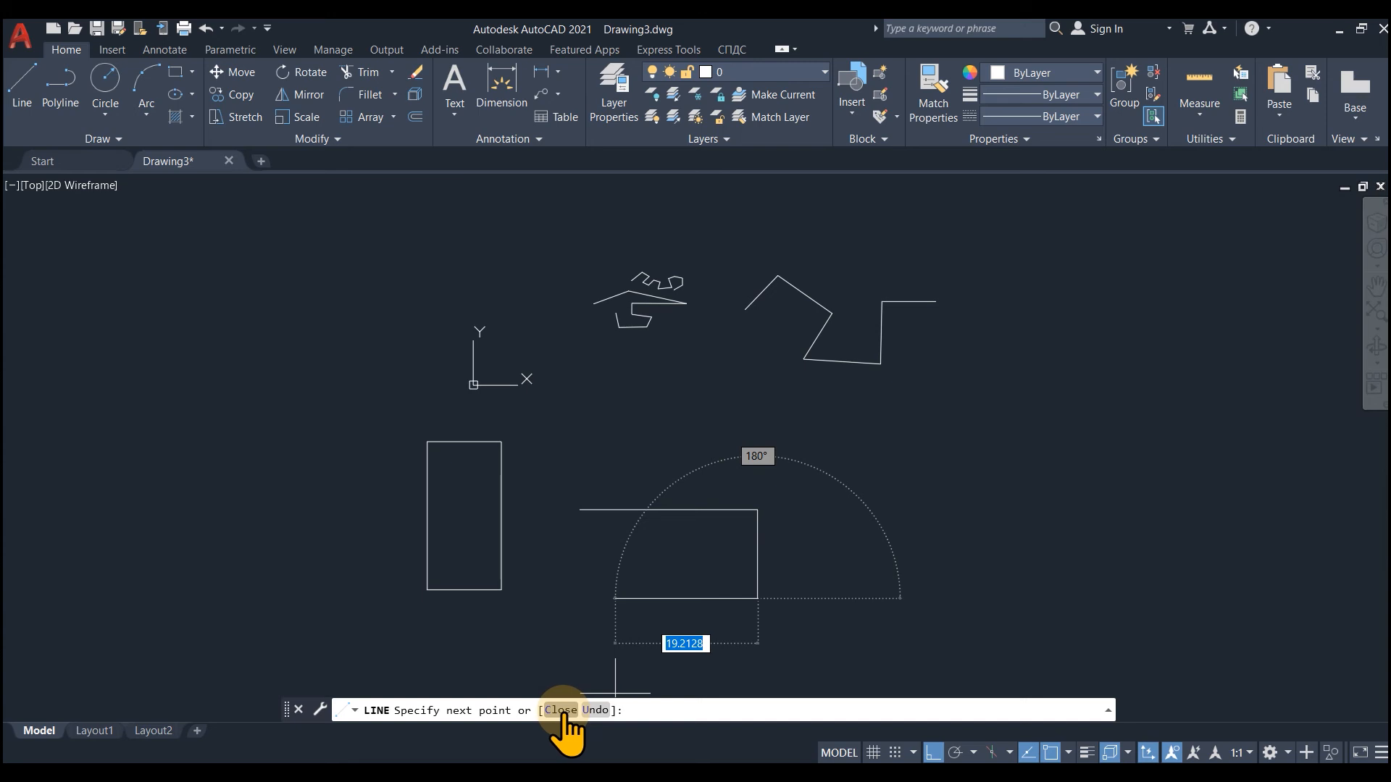
right_click(571, 610)
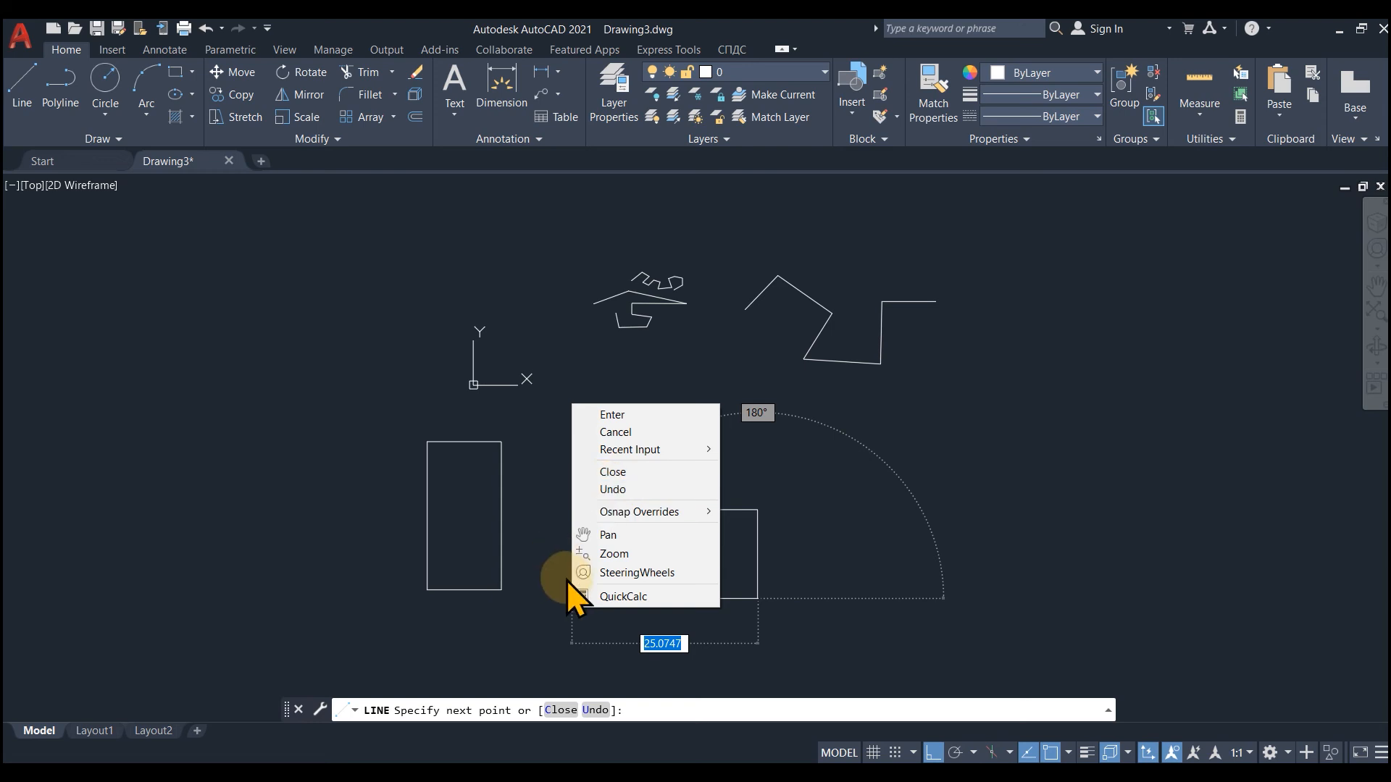
click(618, 478)
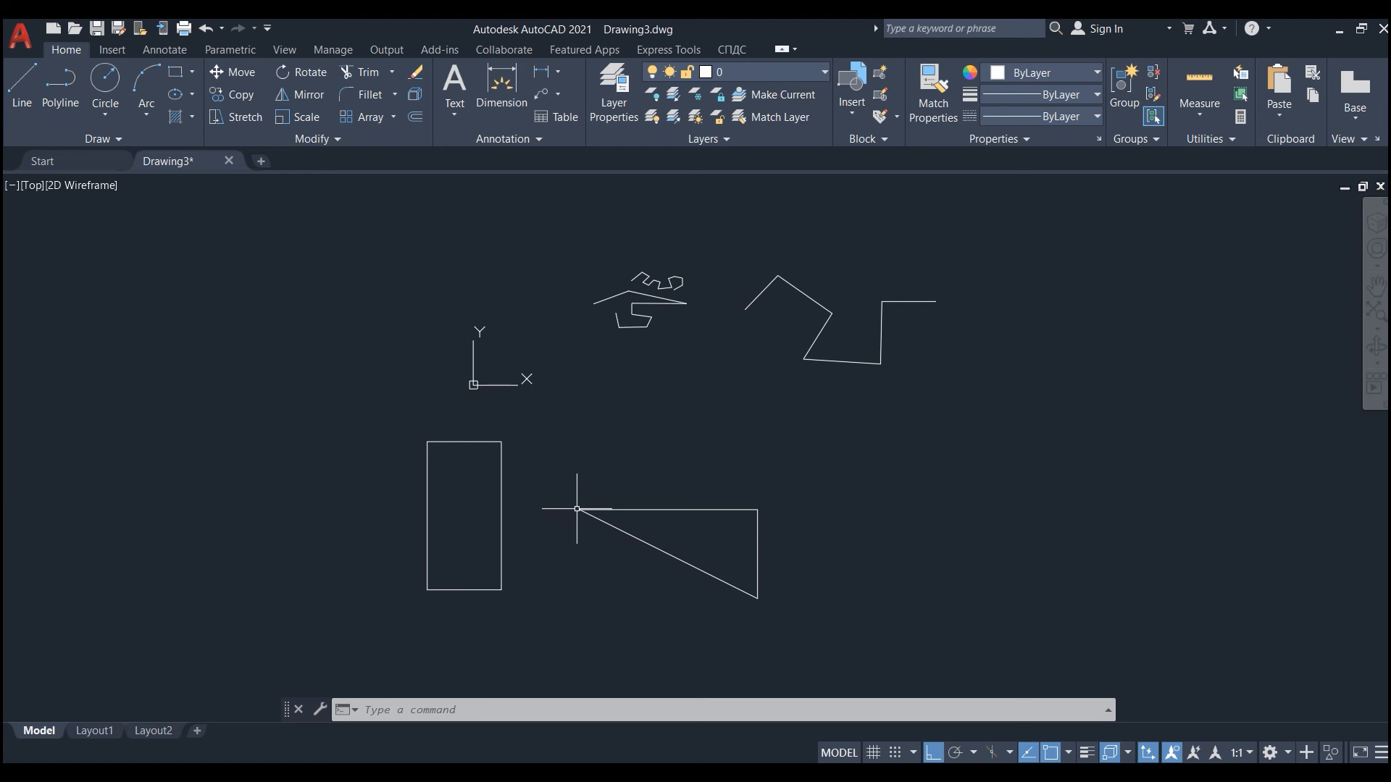
Start a line chain above and to the right of the triangle, draw a horizontal and a downward segment, and undo both within the command.
click(20, 92)
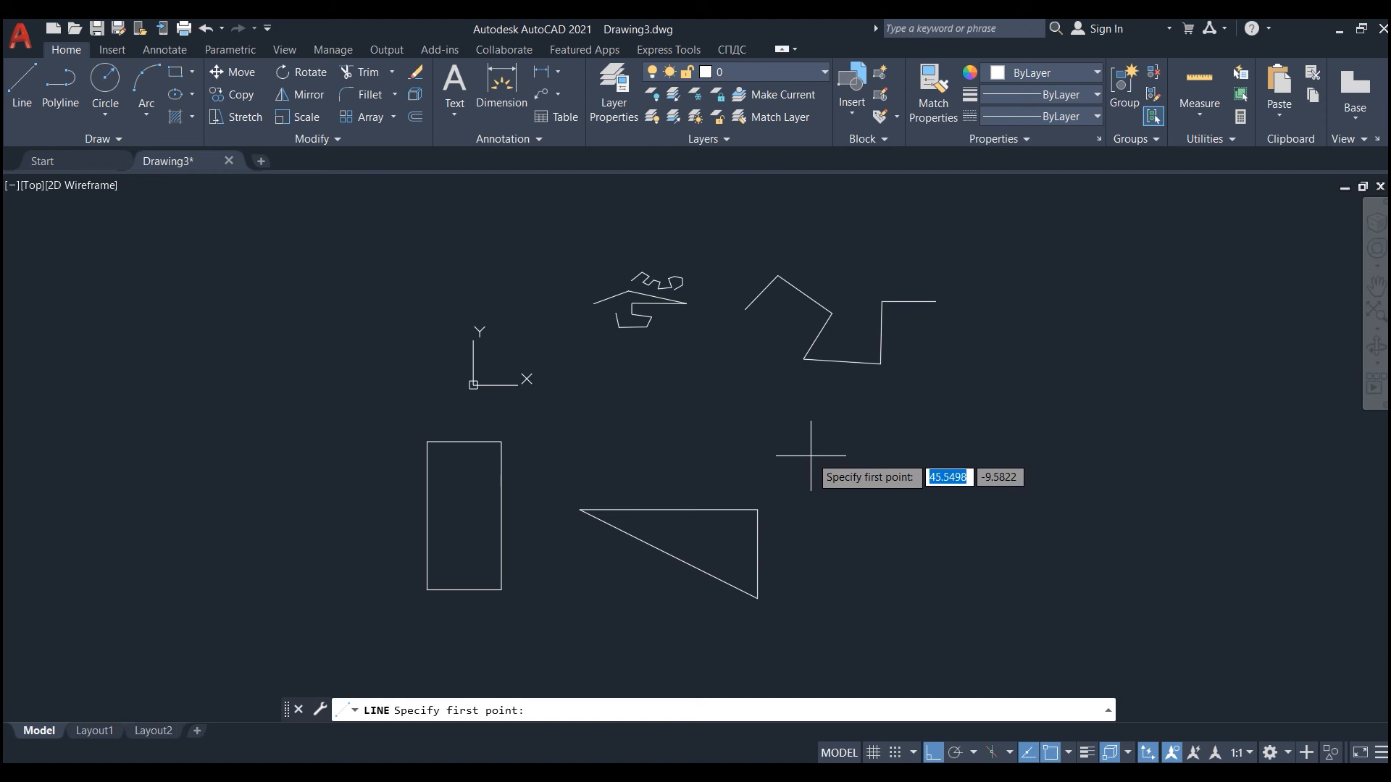
click(810, 455)
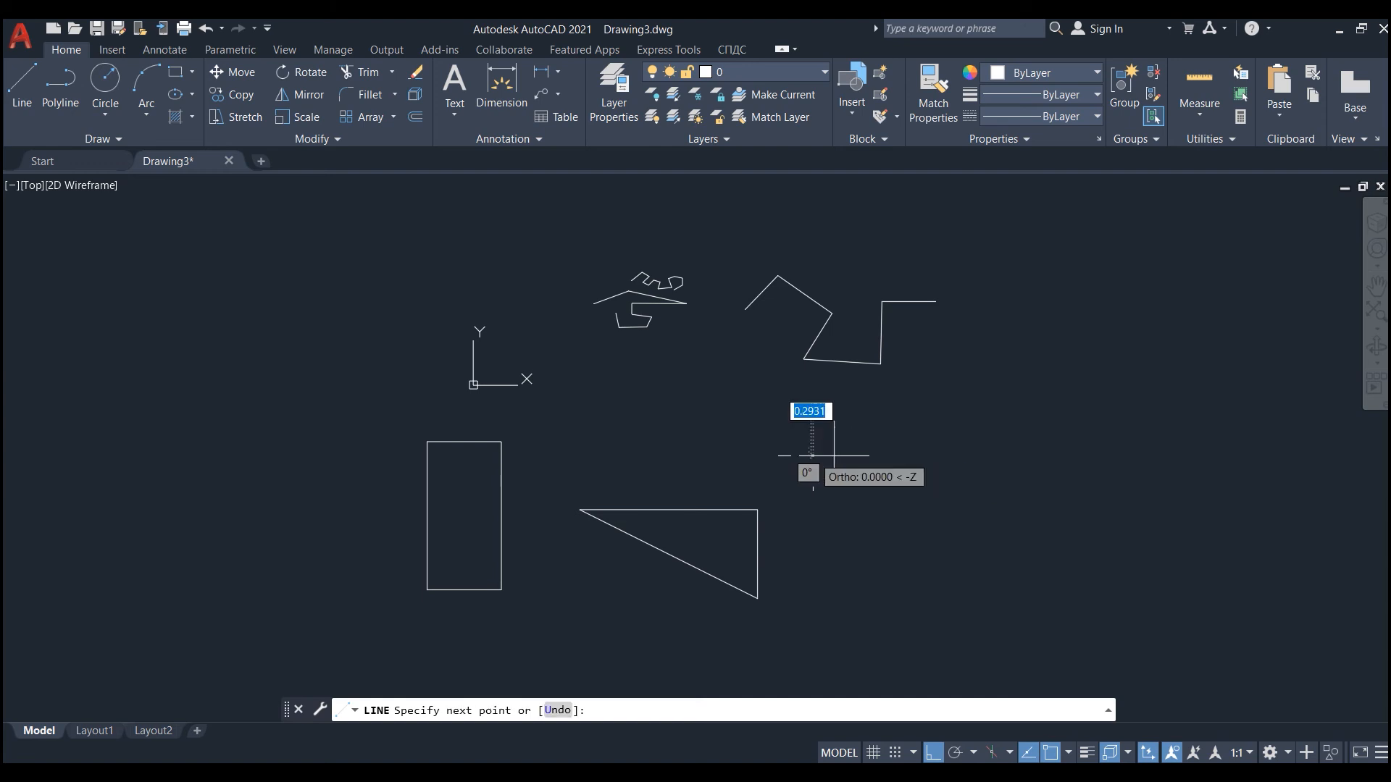
click(957, 456)
click(951, 570)
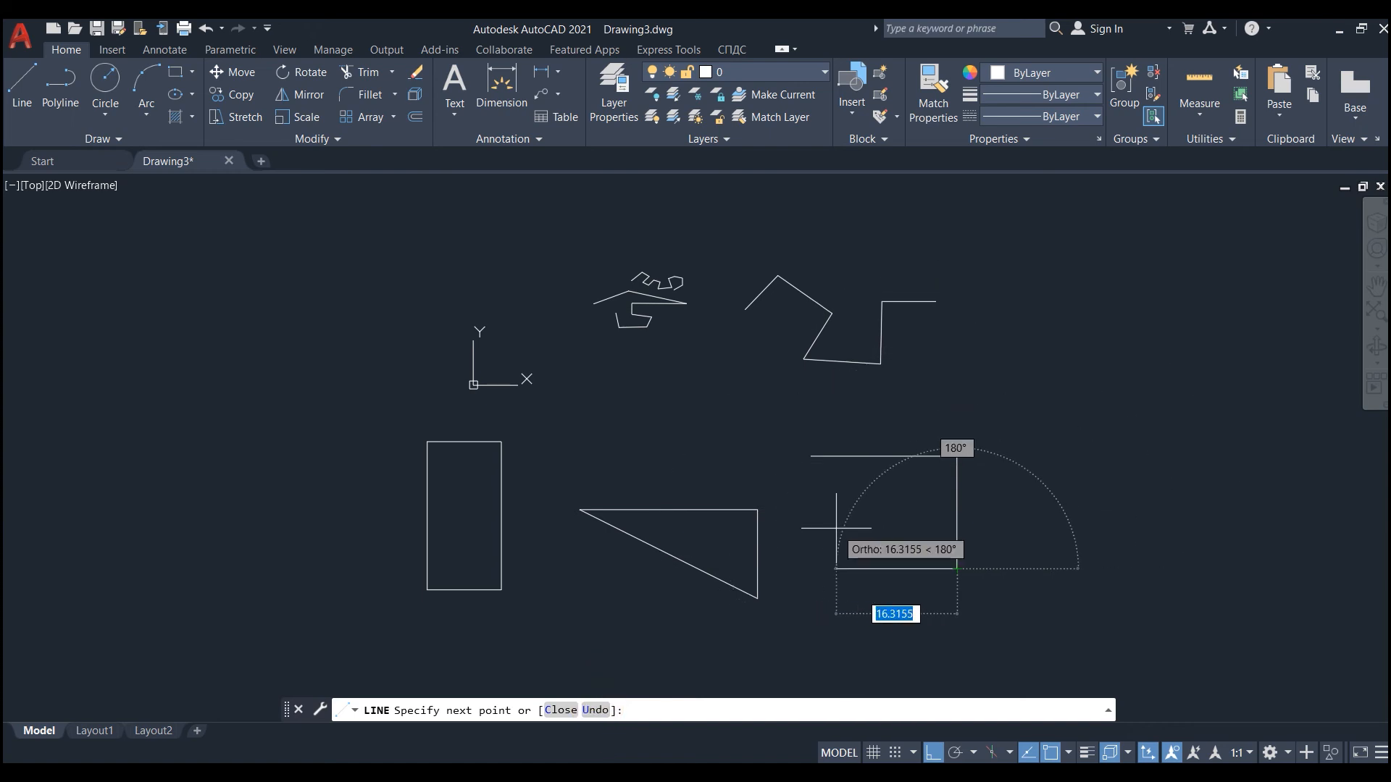
right_click(814, 539)
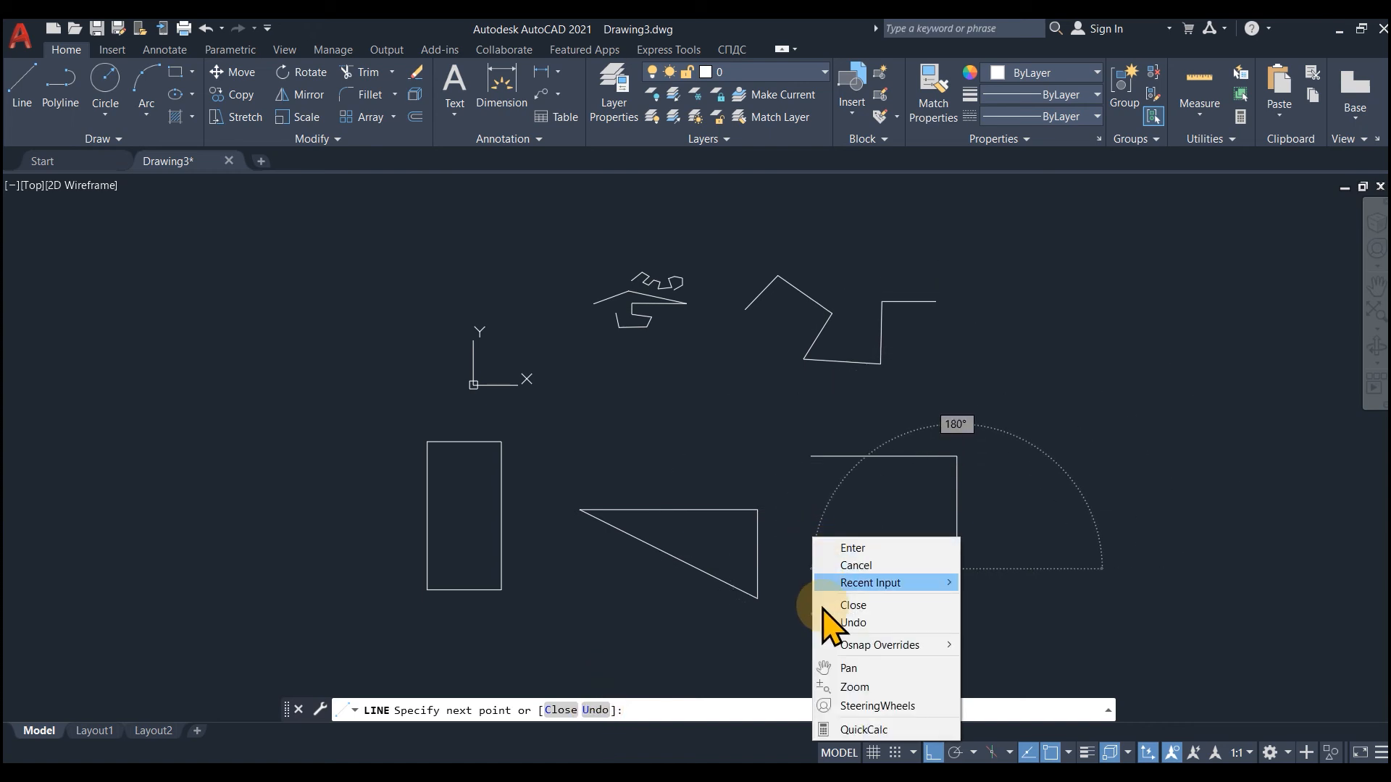
click(853, 625)
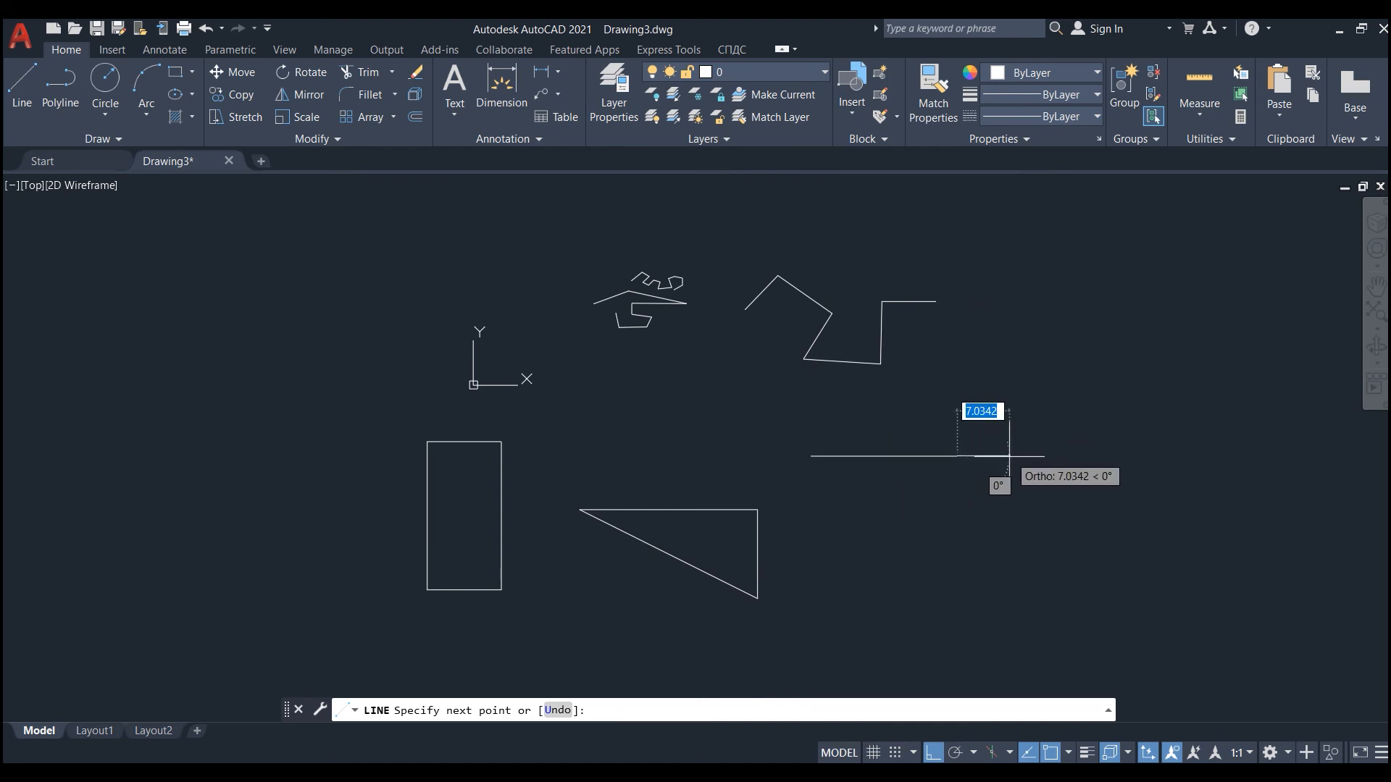
click(557, 710)
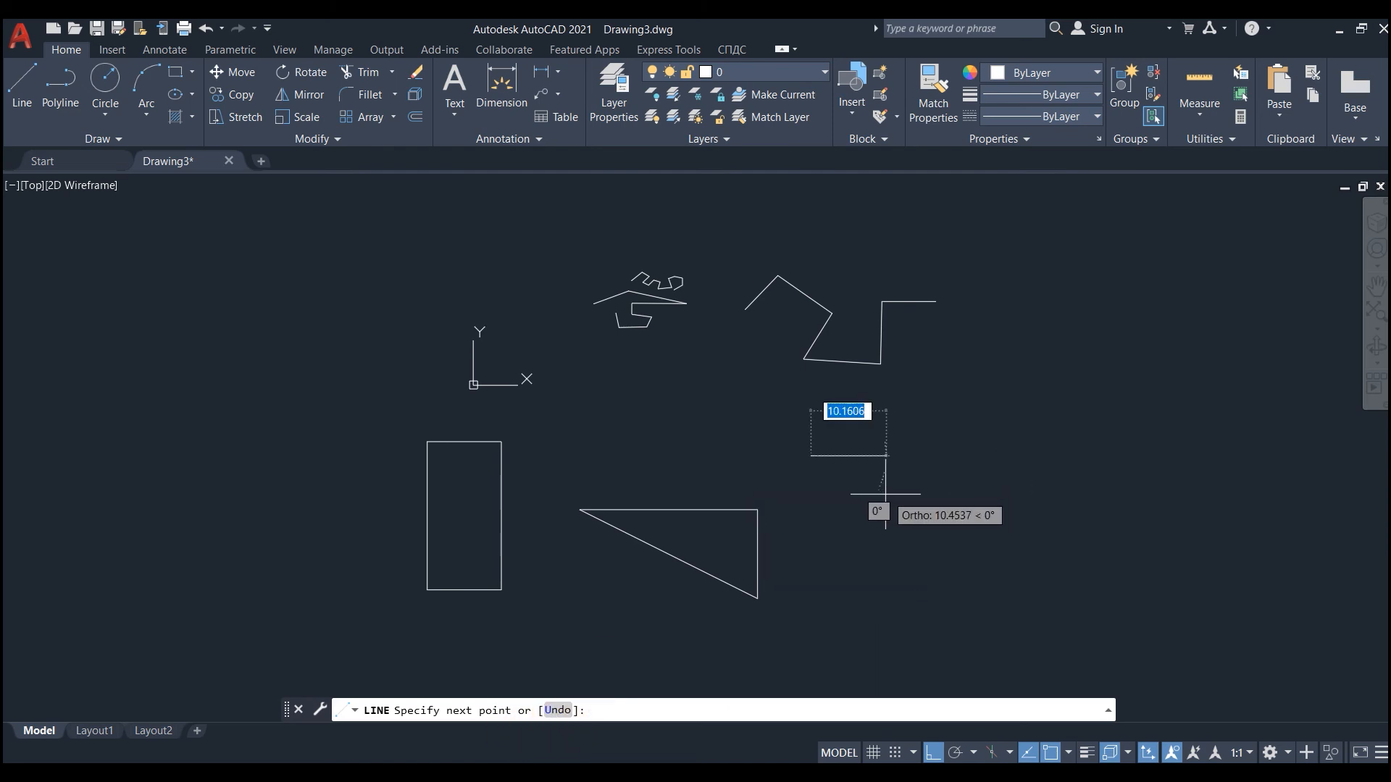
Continue from the same start point with five freehand orthogonal segments running right, down, right, up and right.
click(960, 456)
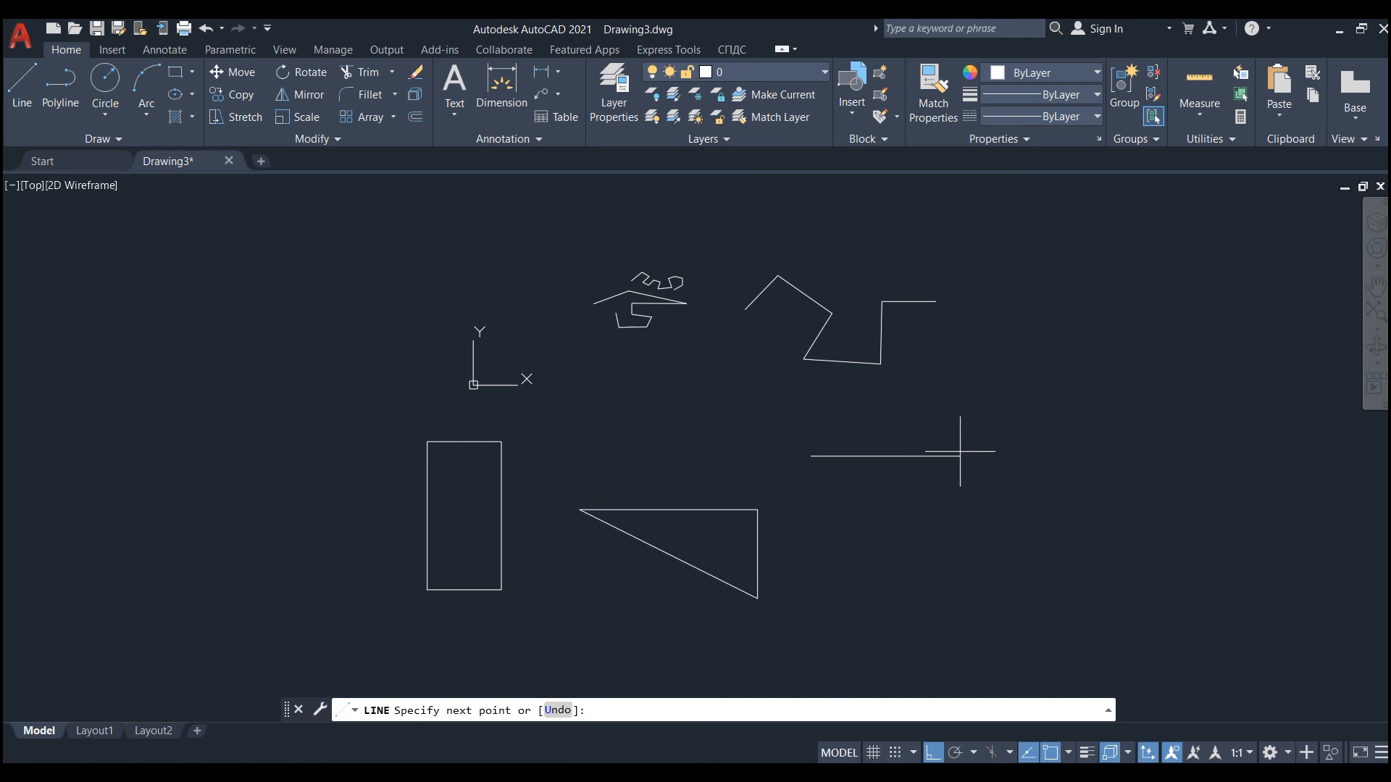
click(960, 543)
click(1068, 542)
click(1068, 434)
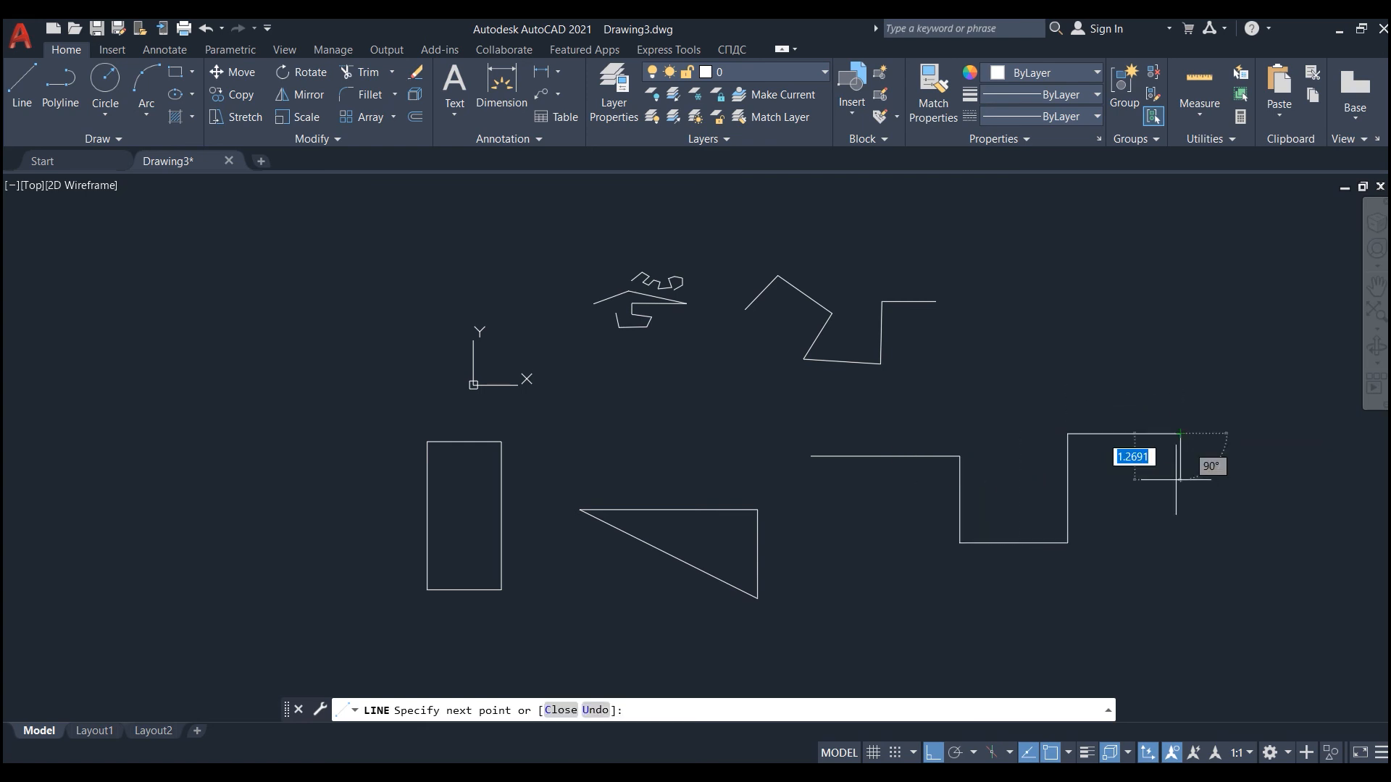
click(1180, 434)
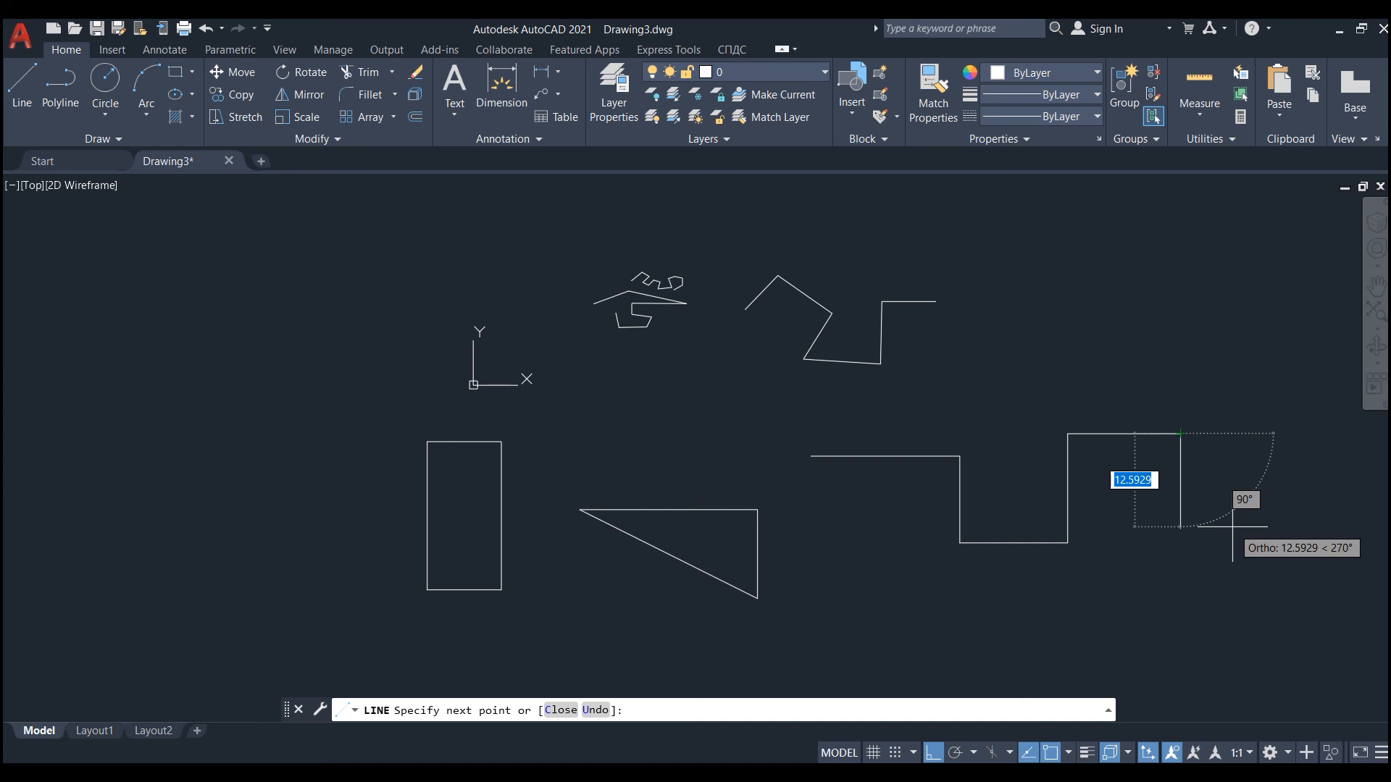
Undo the chain's last three segments within the Line command and close the remaining two into a triangle.
text(u)
key(Return)
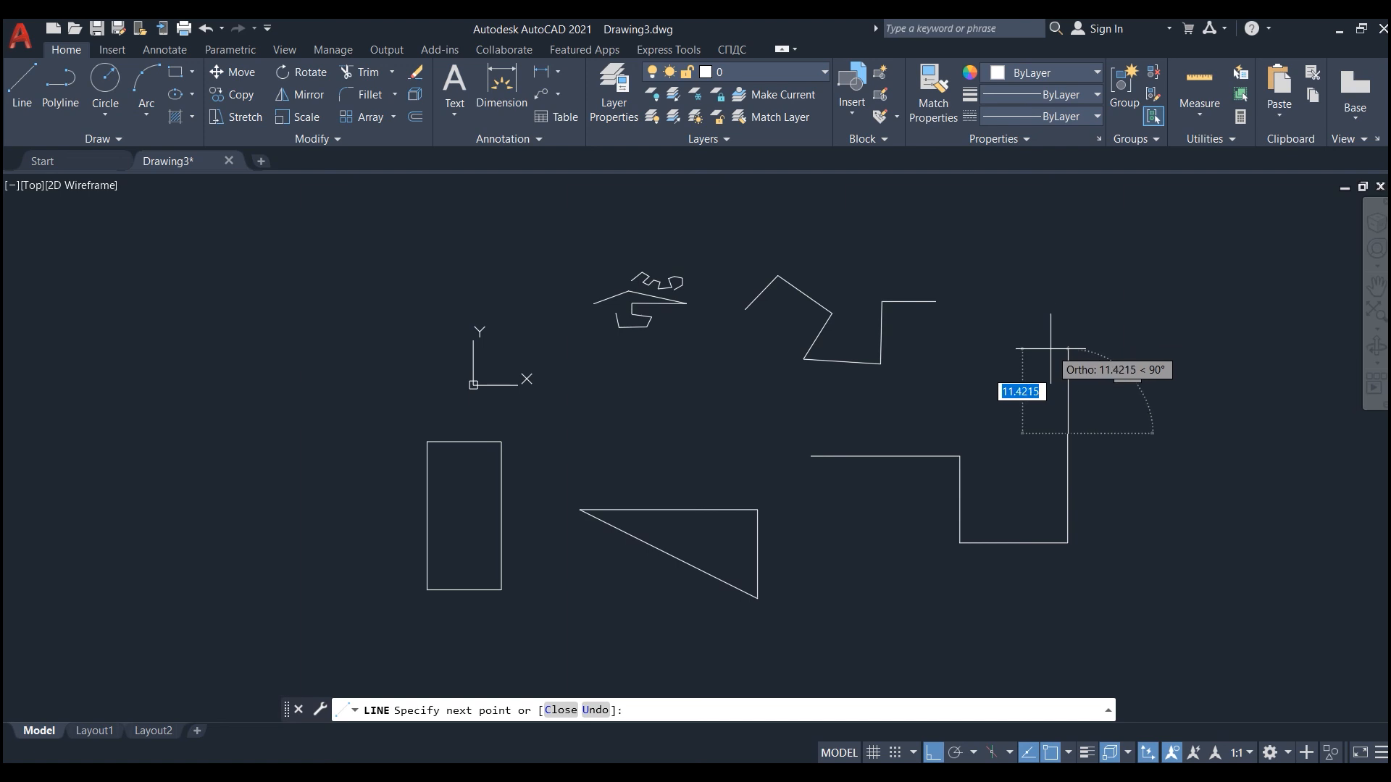
text(u)
key(Return)
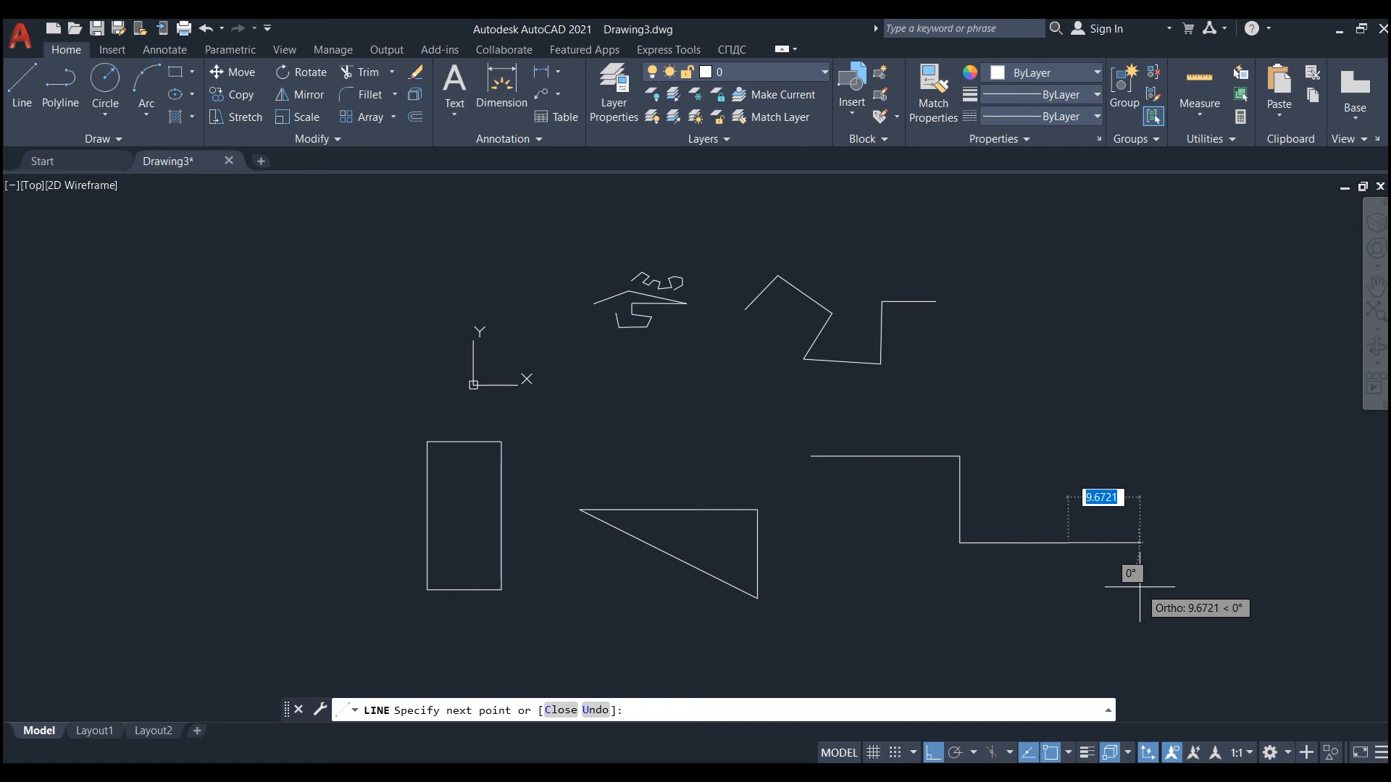
text(u)
key(Return)
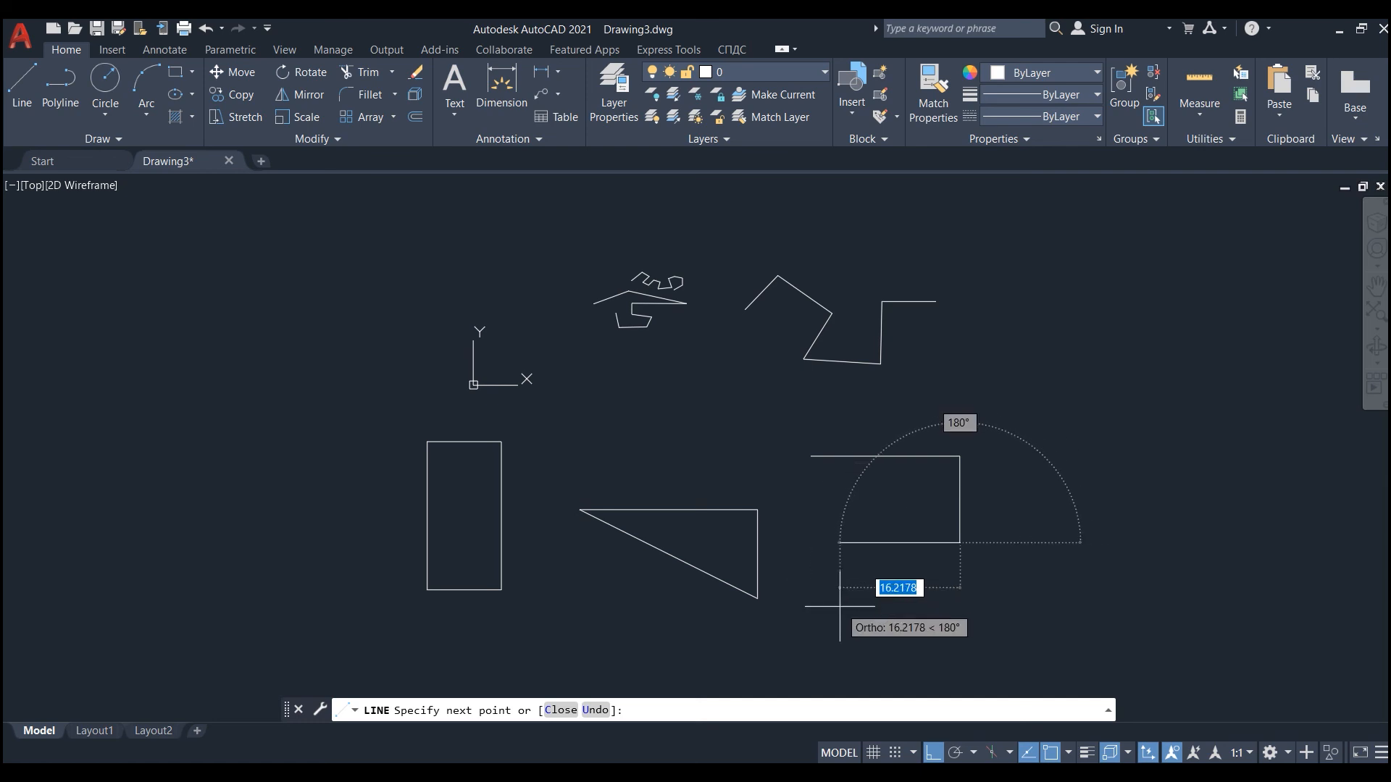
text(c)
key(Return)
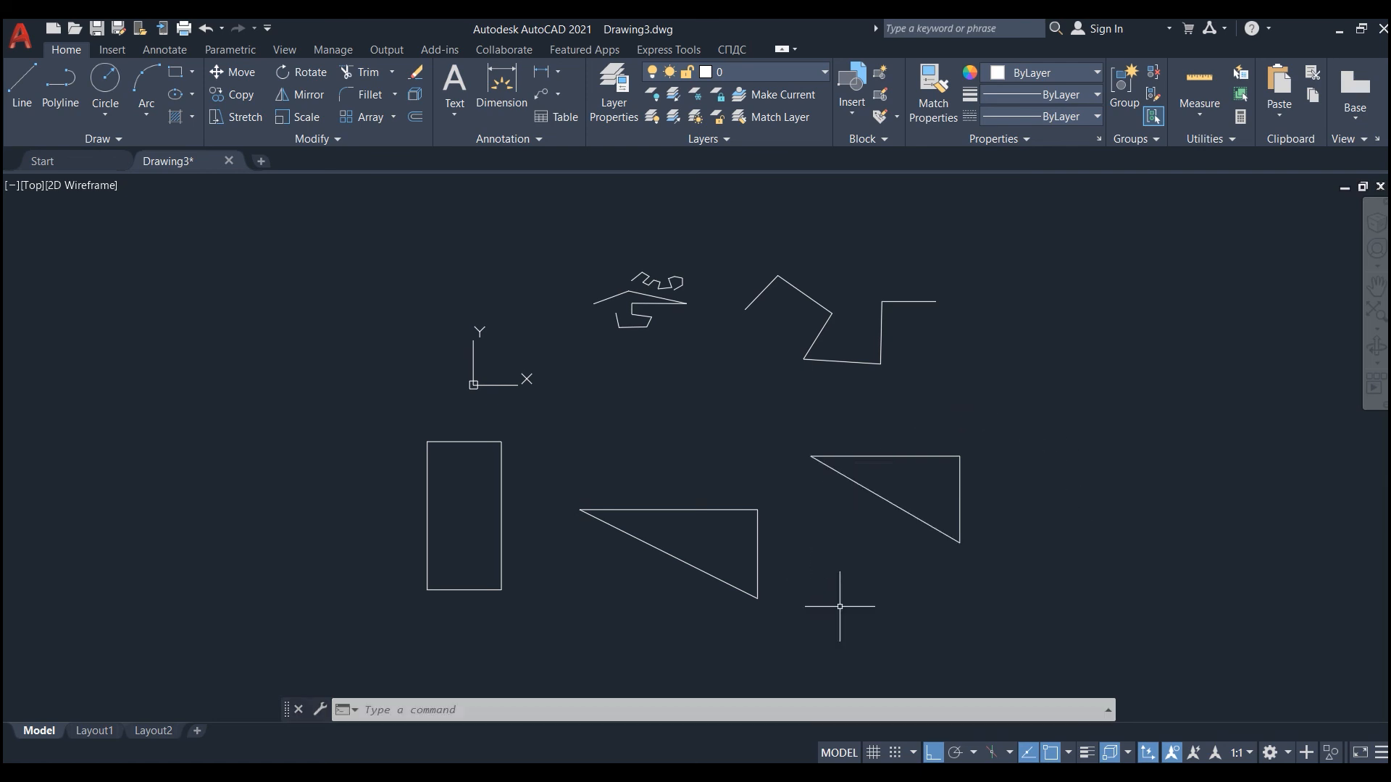